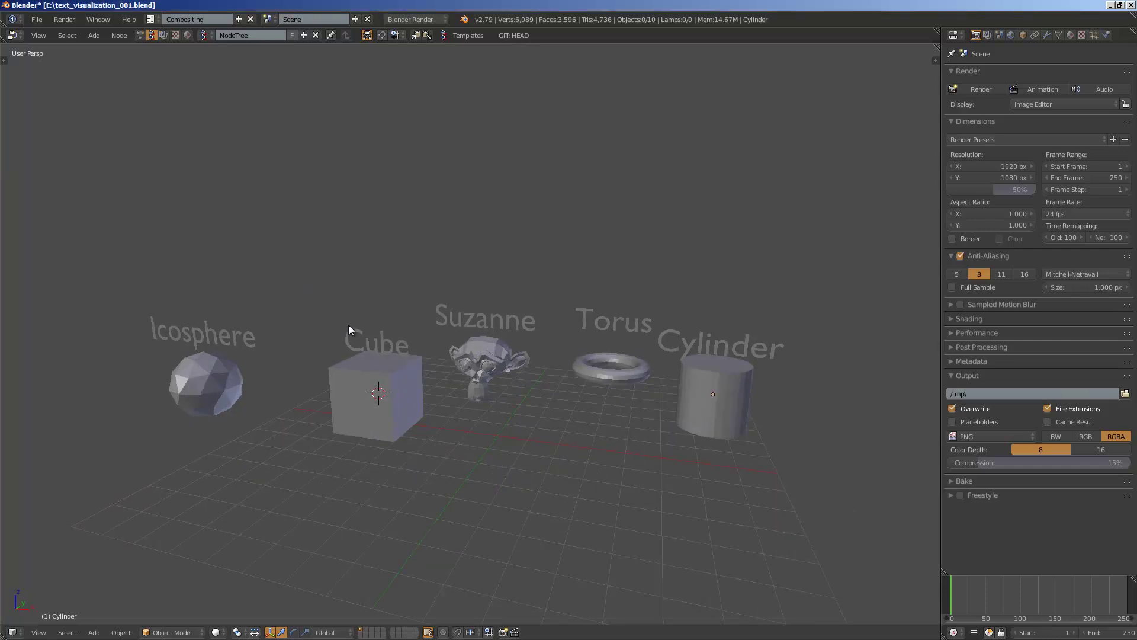
# Inspect the example scene's shapes and the name labels floating above them from several angles
pyautogui.moveTo(349, 326); pyautogui.dragTo(433, 355, button='middle')
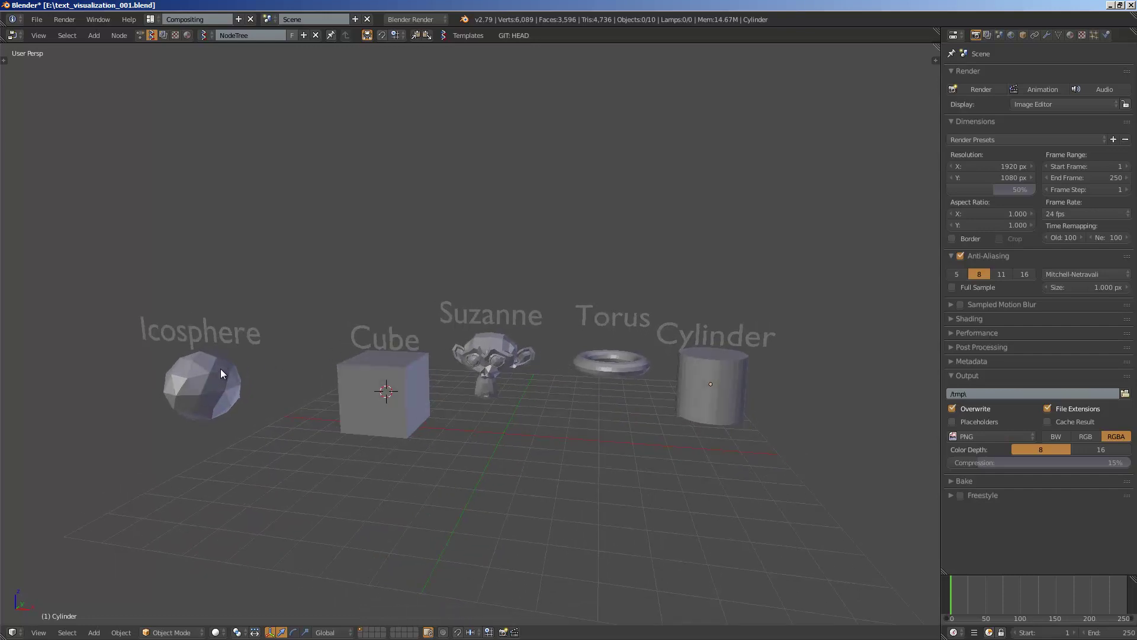
pyautogui.moveTo(221, 368); pyautogui.dragTo(225, 371, button='middle')
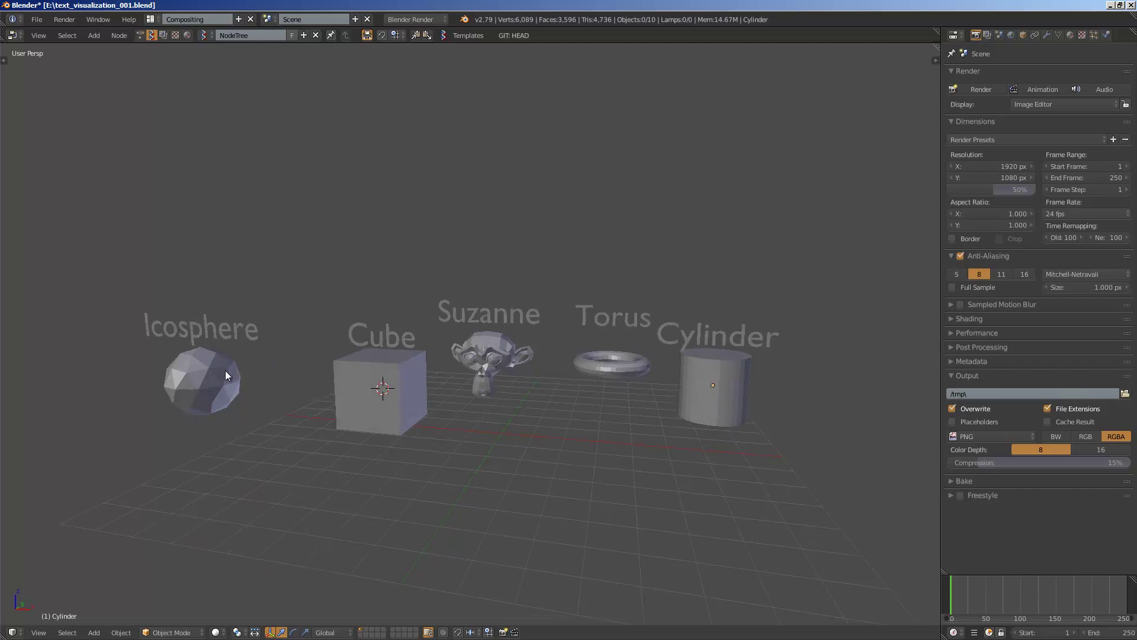
pyautogui.rightClick(218, 382)
pyautogui.rightClick(364, 392)
pyautogui.rightClick(478, 363)
pyautogui.moveTo(520, 377); pyautogui.dragTo(595, 386, button='middle')
pyautogui.moveTo(350, 402); pyautogui.dragTo(379, 317, button='middle')
pyautogui.rightClick(360, 394)
pyautogui.moveTo(382, 374); pyautogui.dragTo(405, 373, button='middle')
pyautogui.rightClick(411, 360)
pyautogui.rightClick(428, 394)
pyautogui.rightClick(418, 357)
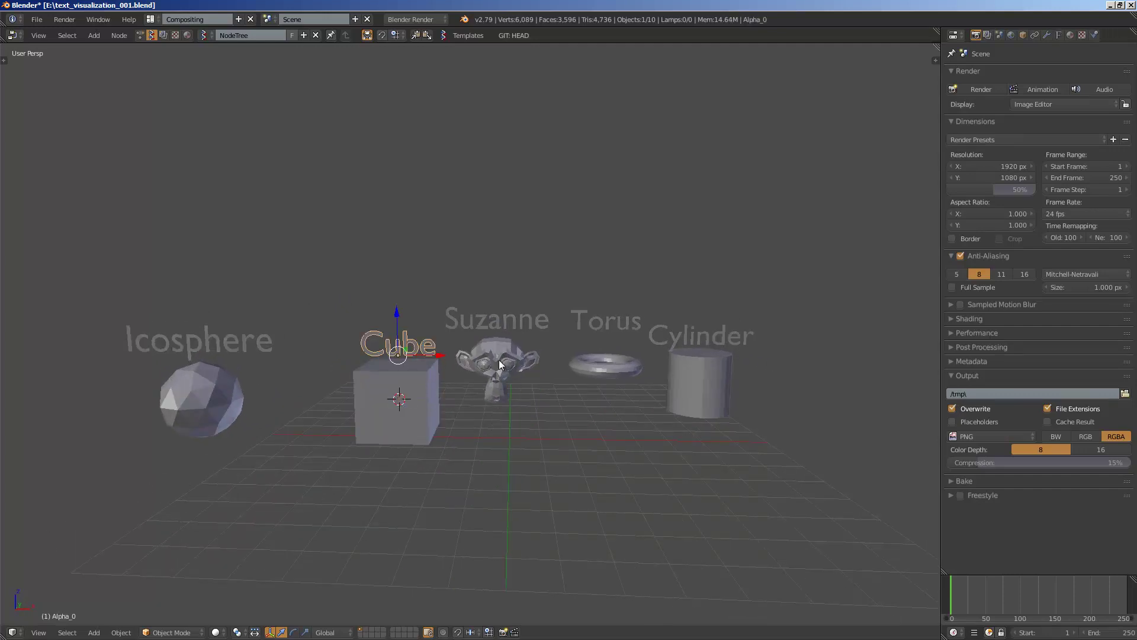
pyautogui.rightClick(465, 320)
pyautogui.rightClick(492, 345)
pyautogui.rightClick(493, 324)
pyautogui.rightClick(498, 340)
pyautogui.moveTo(498, 341); pyautogui.dragTo(495, 322, button='middle')
pyautogui.rightClick(620, 357)
# Rename the monkey object to Angela and play the animation
pyautogui.rightClick(506, 361)
pyautogui.moveTo(582, 354); pyautogui.dragTo(573, 363, button='middle')
pyautogui.click(1024, 36)
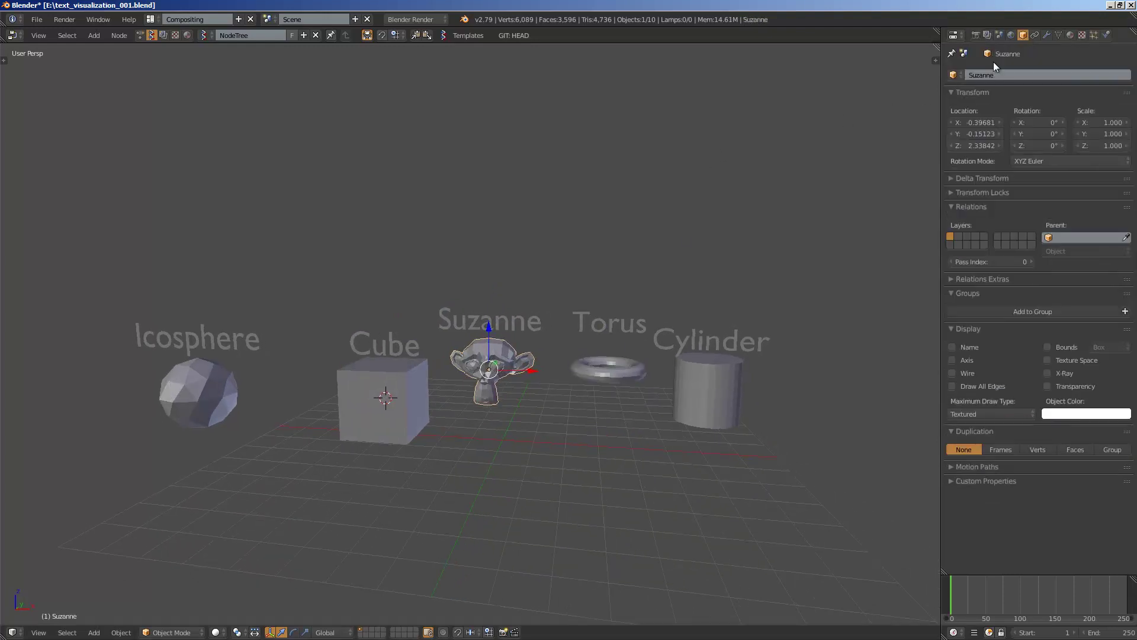
pyautogui.click(1049, 78)
pyautogui.write('Angela')
pyautogui.press('Return')
pyautogui.hotkey('alt', 'a')
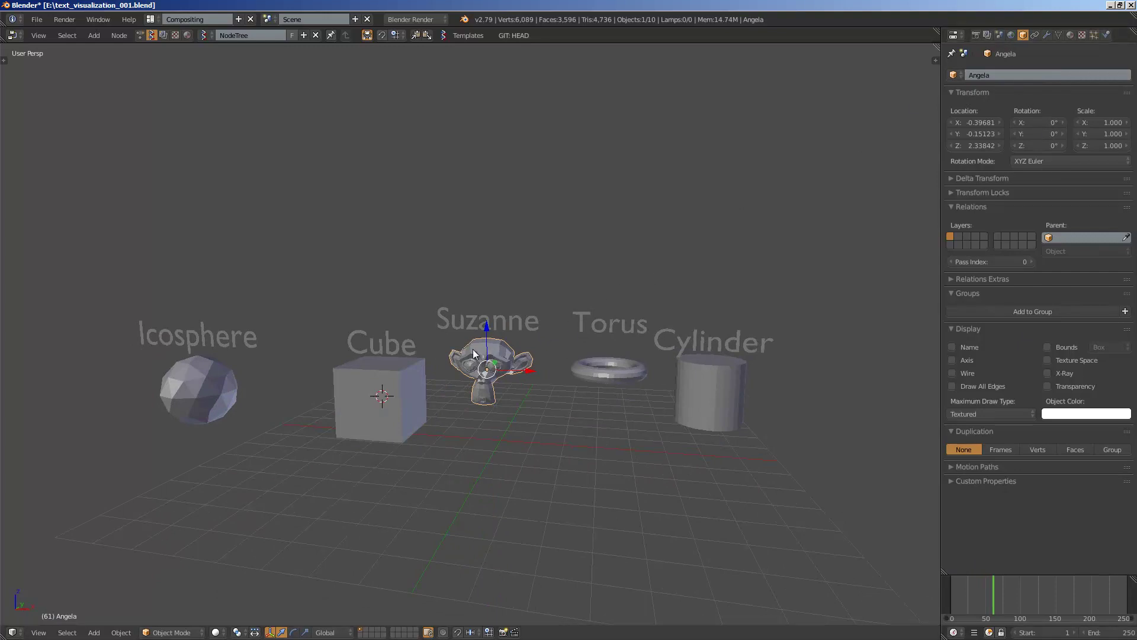
# Select the monkey's text label, reveal the node editor above the 3D view and examine the nodes that read the object names
pyautogui.rightClick(494, 308)
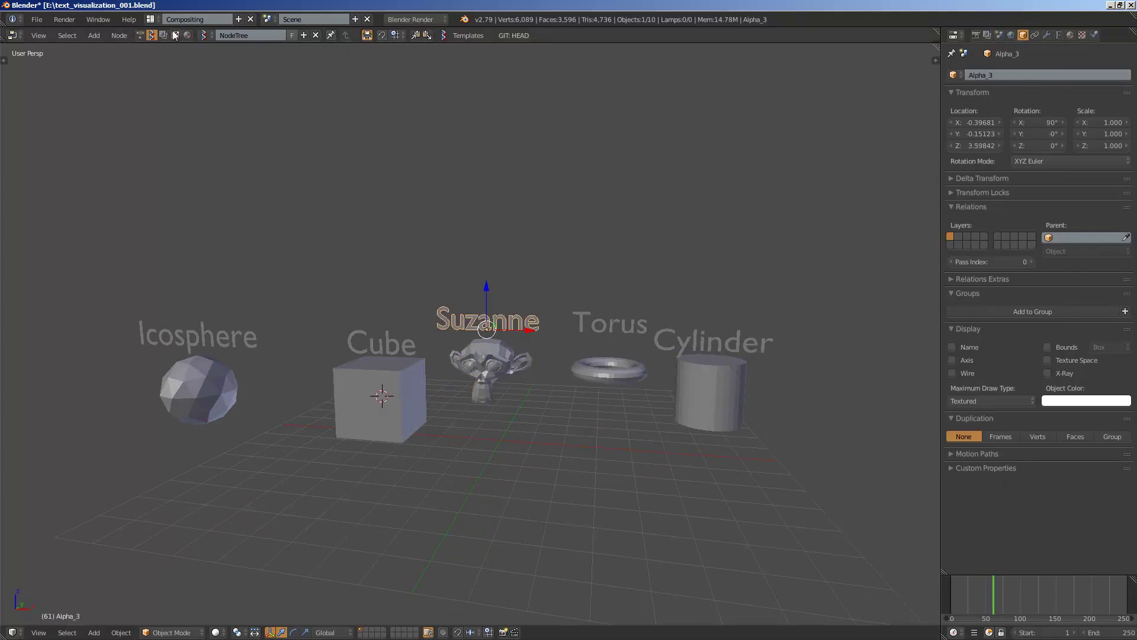
pyautogui.moveTo(180, 44); pyautogui.dragTo(199, 230)
pyautogui.scroll(-4, 332, 168)
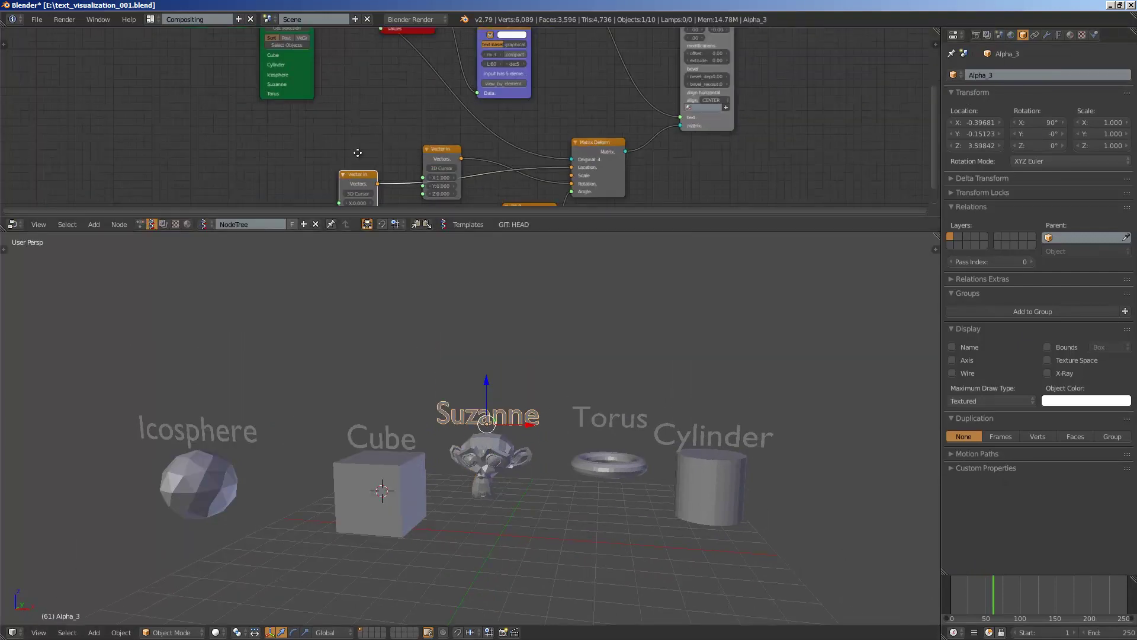
pyautogui.moveTo(333, 168); pyautogui.dragTo(251, 33, button='middle')
pyautogui.scroll(5, 278, 52)
pyautogui.moveTo(327, 84); pyautogui.dragTo(441, 131, button='middle')
pyautogui.moveTo(287, 93); pyautogui.dragTo(290, 80)
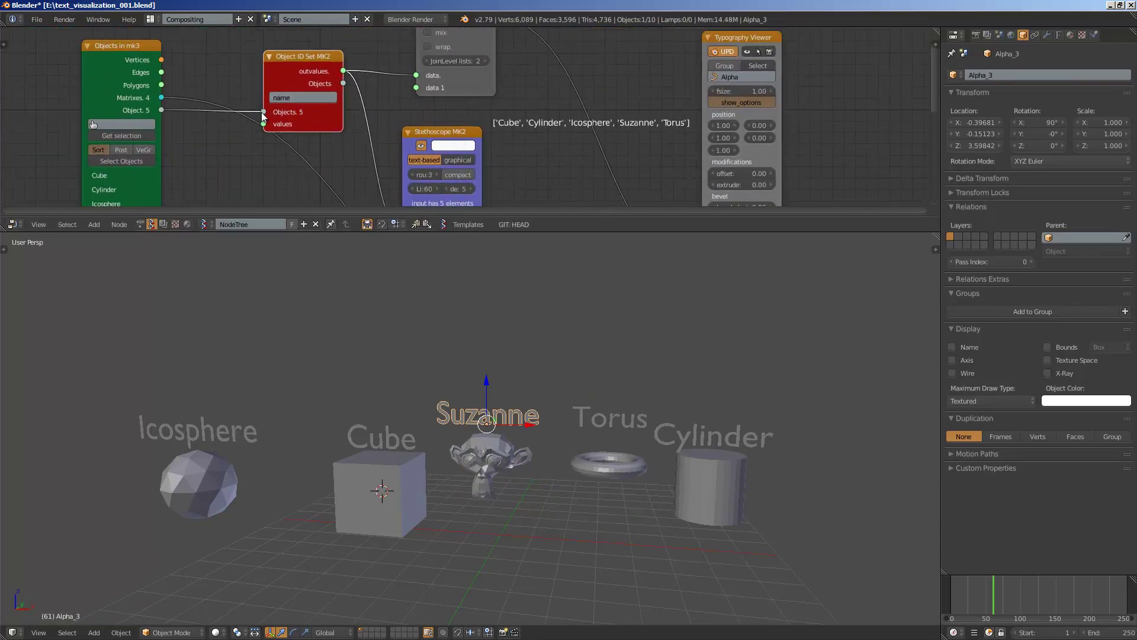
pyautogui.scroll(-1, 243, 112)
pyautogui.scroll(-2, 366, 497)
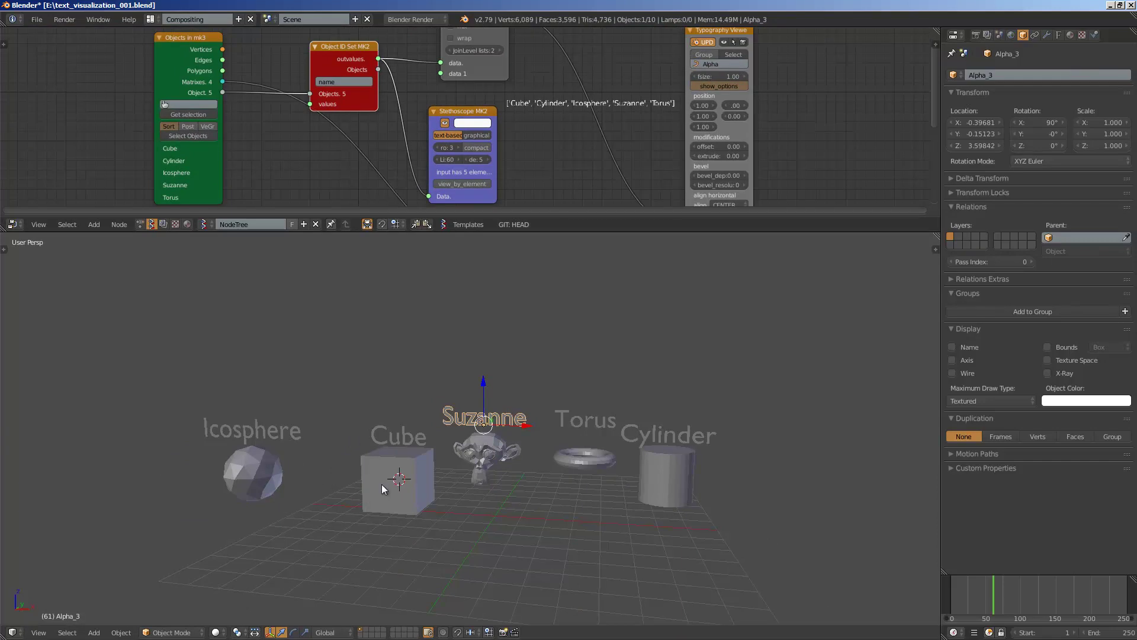
# Select all five shapes, reload them into the Objects in node, and clear the selection
pyautogui.click(253, 474)
pyautogui.keyDown('shift'); pyautogui.click(397, 483); pyautogui.keyUp('shift')
pyautogui.keyDown('shift'); pyautogui.click(483, 456); pyautogui.keyUp('shift')
pyautogui.keyDown('shift'); pyautogui.click(585, 457); pyautogui.keyUp('shift')
pyautogui.keyDown('shift'); pyautogui.click(666, 477); pyautogui.keyUp('shift')
pyautogui.click(179, 112)
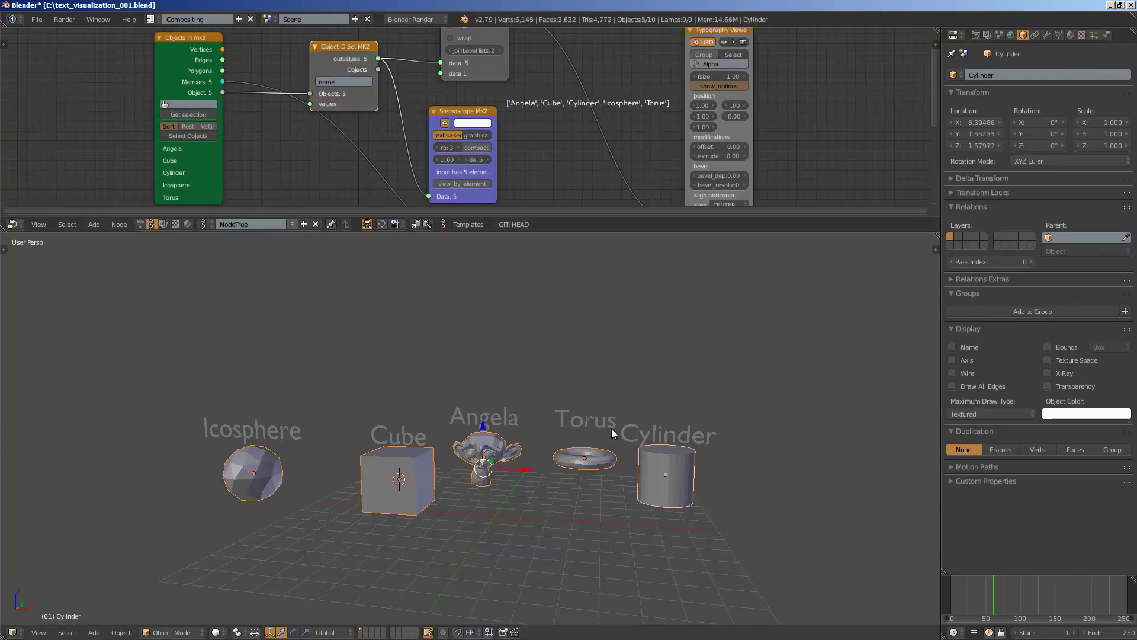
pyautogui.press('a')
pyautogui.scroll(2, 593, 392)
pyautogui.scroll(-1, 556, 385)
pyautogui.moveTo(527, 379); pyautogui.dragTo(507, 372, button='middle')
pyautogui.scroll(-2, 203, 143)
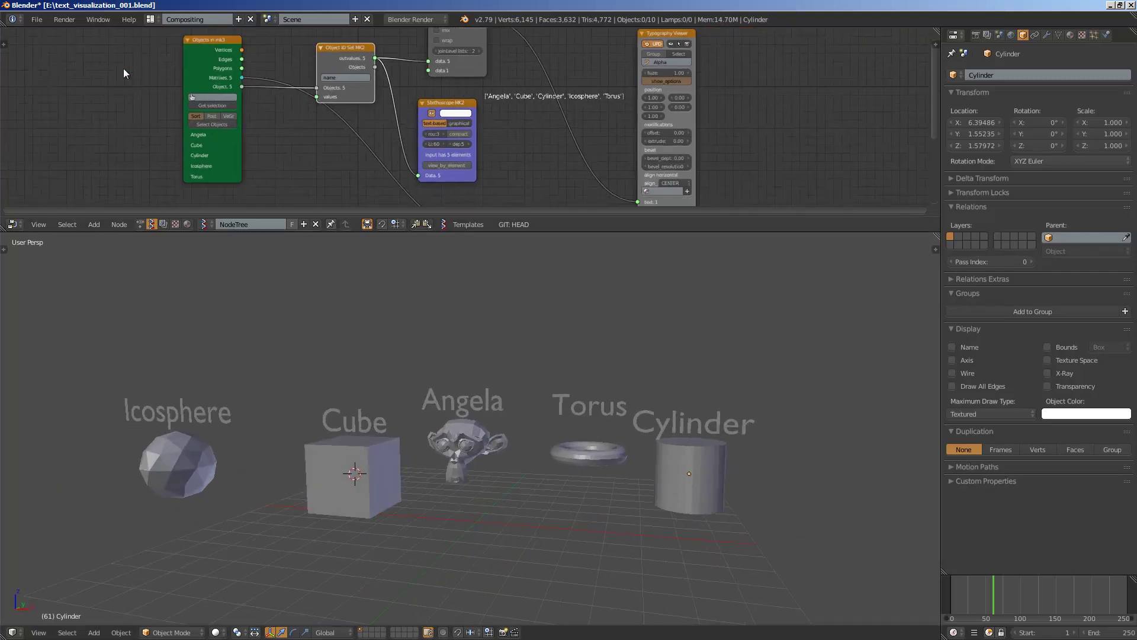
# Start a new scene by reloading the start-up file
pyautogui.click(45, 23)
pyautogui.click(68, 107)
pyautogui.click(37, 19)
pyautogui.click(51, 35)
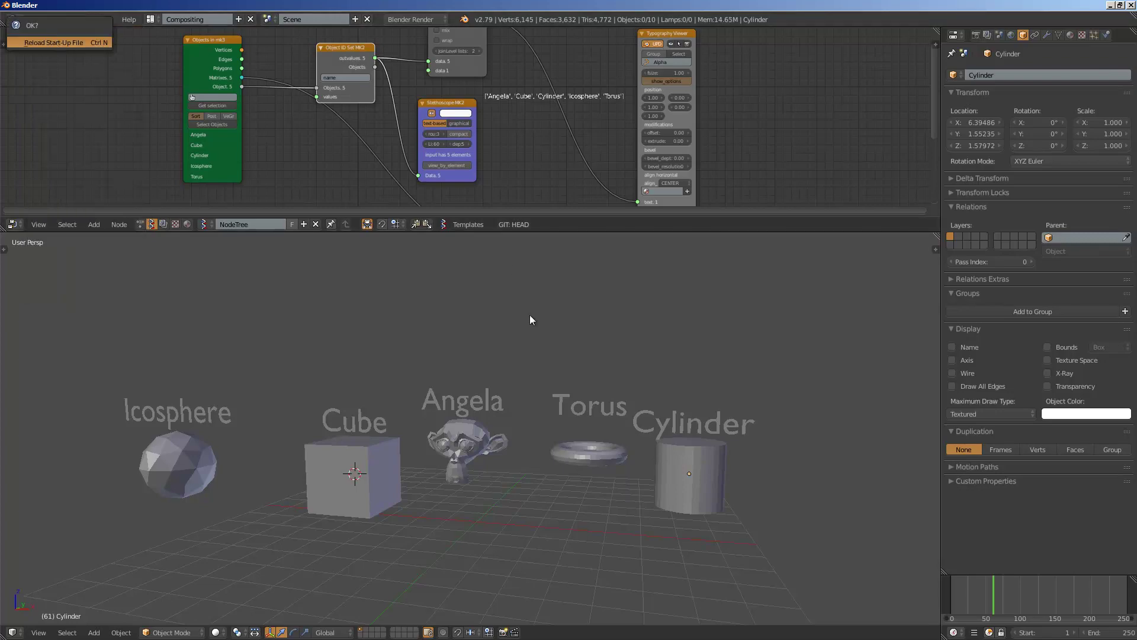
pyautogui.press('Return')
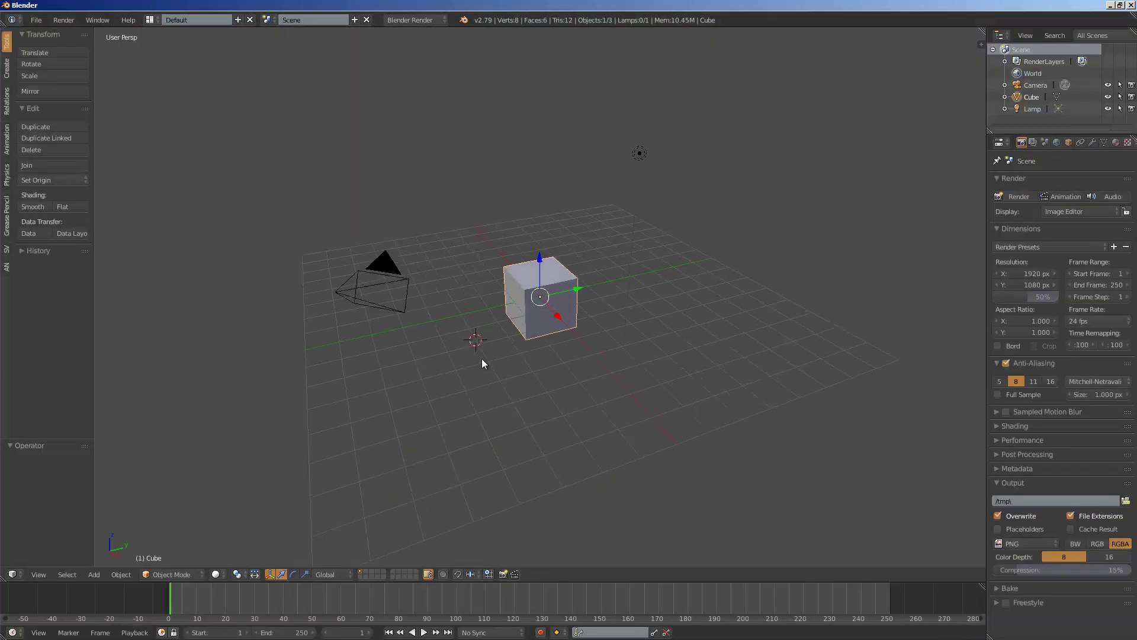
# Delete all the default objects from the scene
pyautogui.press('a')
pyautogui.moveTo(486, 347); pyautogui.dragTo(520, 339, button='middle')
pyautogui.press('a')
pyautogui.press('x')
pyautogui.click(520, 339)
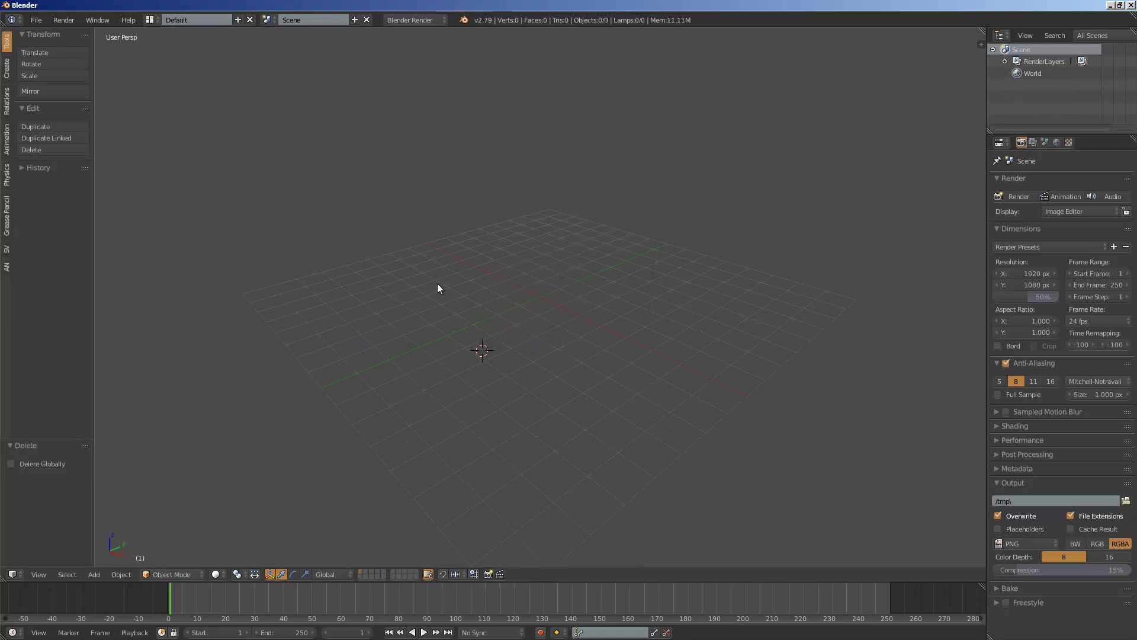
# Add a cube mesh and move it by about X -3.75, Y 0.14, Z 2.5
pyautogui.moveTo(433, 279); pyautogui.dragTo(480, 263, button='middle')
pyautogui.hotkey('shift', 'a')
pyautogui.click(479, 266)
pyautogui.press('g')
pyautogui.click(371, 179)
# Add a monkey mesh and move it by about X 0.03, Y 1.31, Z 2.5
pyautogui.hotkey('shift', 'a')
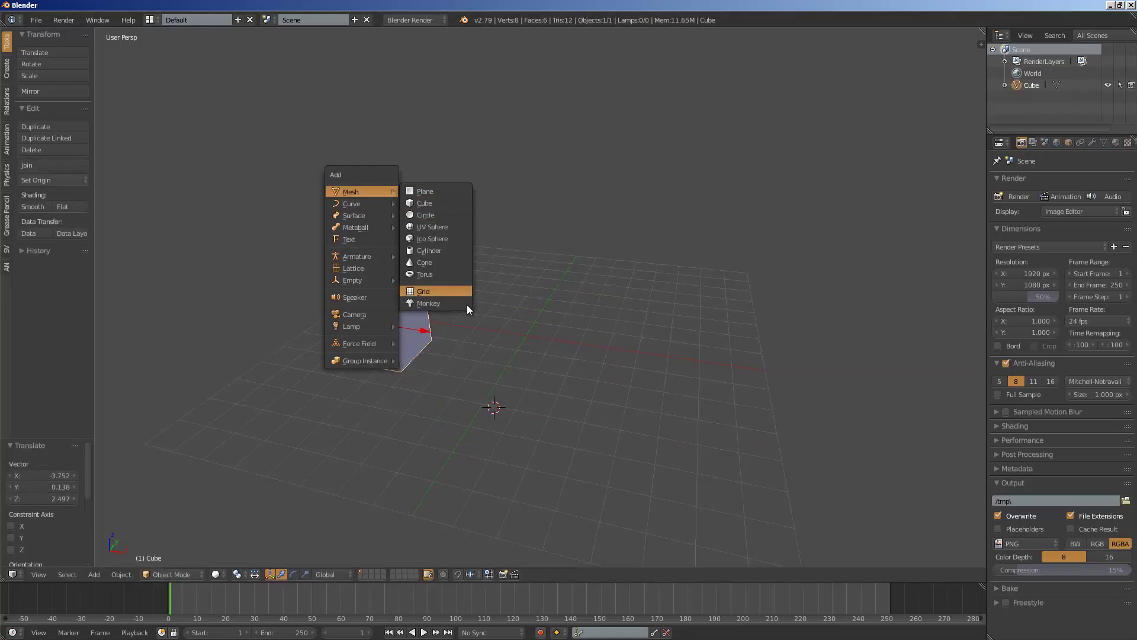
pyautogui.click(466, 304)
pyautogui.press('g')
pyautogui.click(484, 238)
# Add a torus mesh and move it by about X 3.8, Y 2.06, Z 1.69
pyautogui.hotkey('shift', 'a')
pyautogui.moveTo(488, 231)
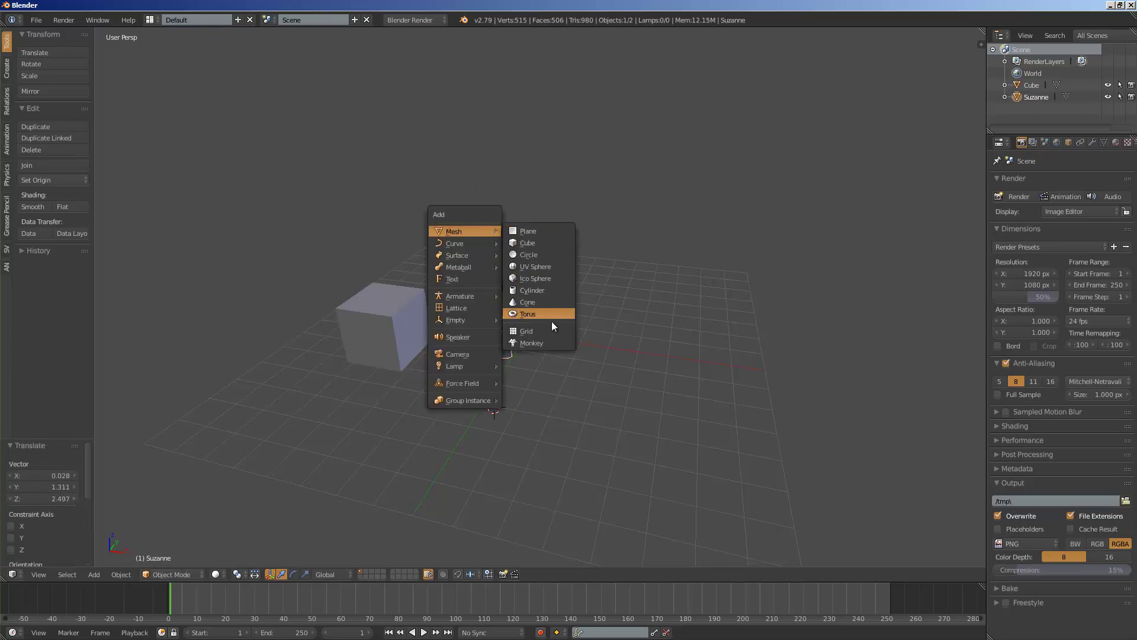
pyautogui.click(543, 317)
pyautogui.press('g')
pyautogui.click(643, 308)
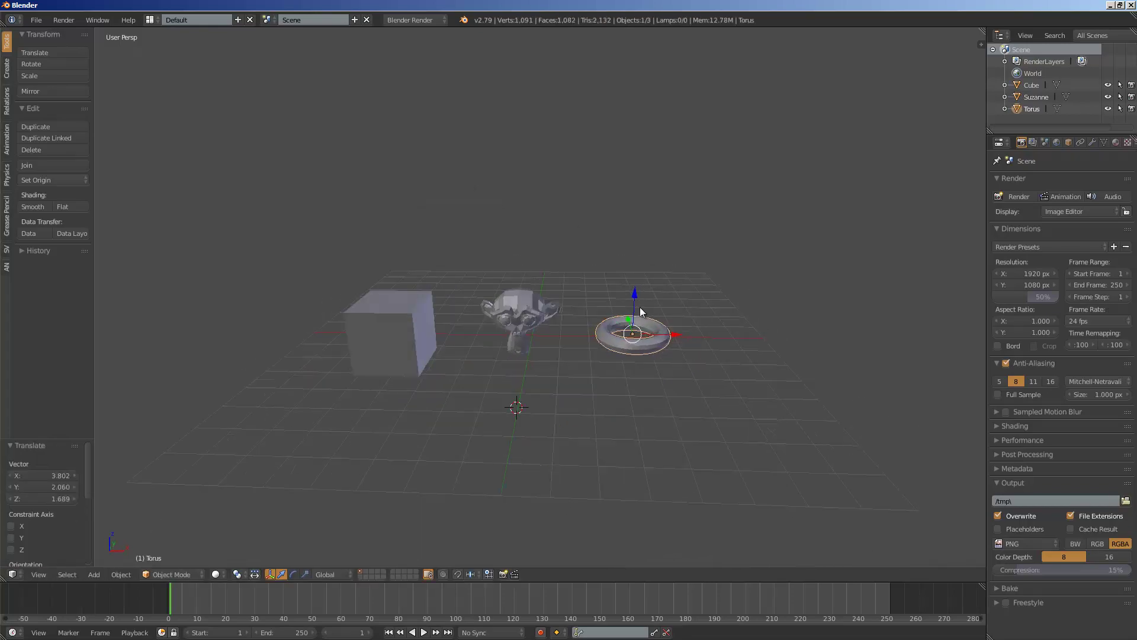
pyautogui.scroll(1, 634, 303)
# Save the file as sv_text_visualization_demo_001.blend in the root of the E: drive
pyautogui.hotkey('ctrl', 's')
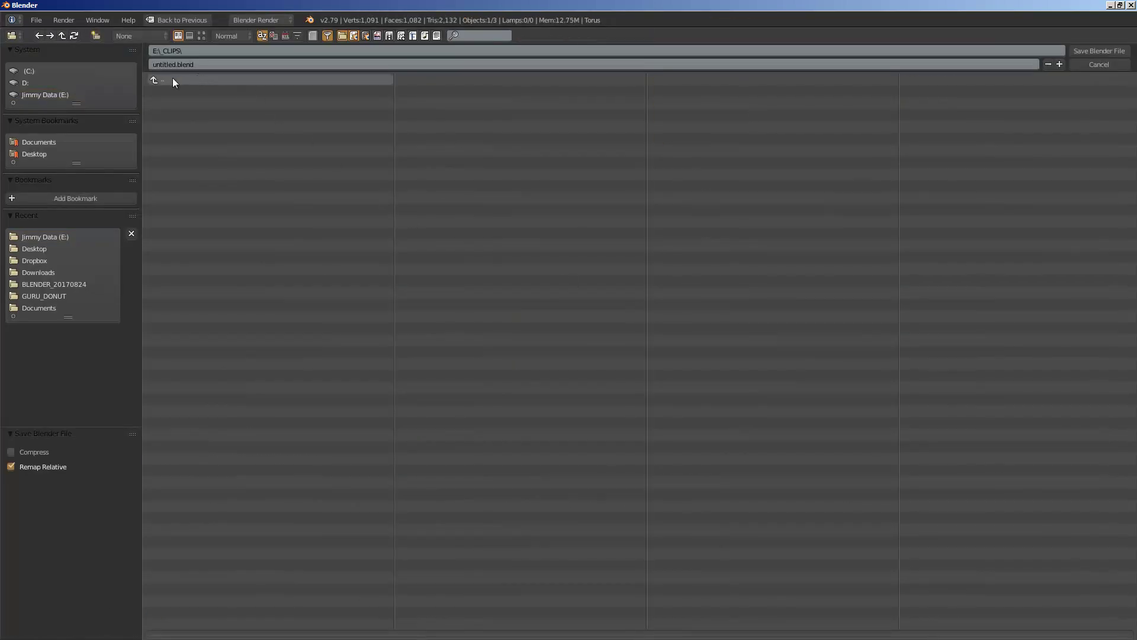
pyautogui.click(194, 50)
pyautogui.click(197, 49)
pyautogui.press('BackSpace')
pyautogui.press('BackSpace')
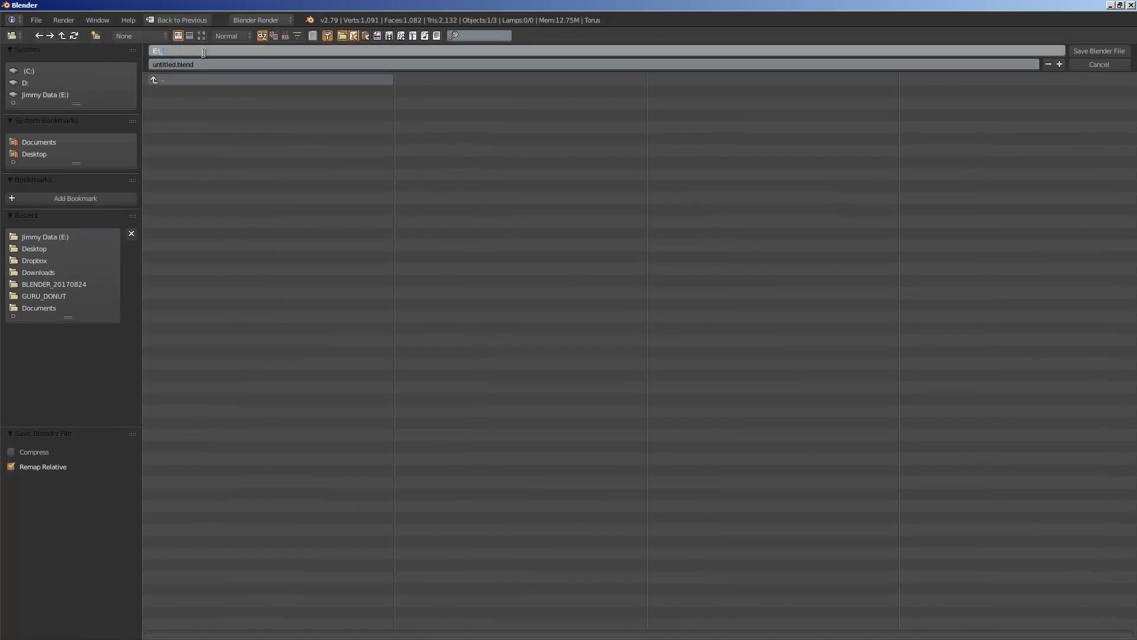
pyautogui.press('Tab')
pyautogui.write('s')
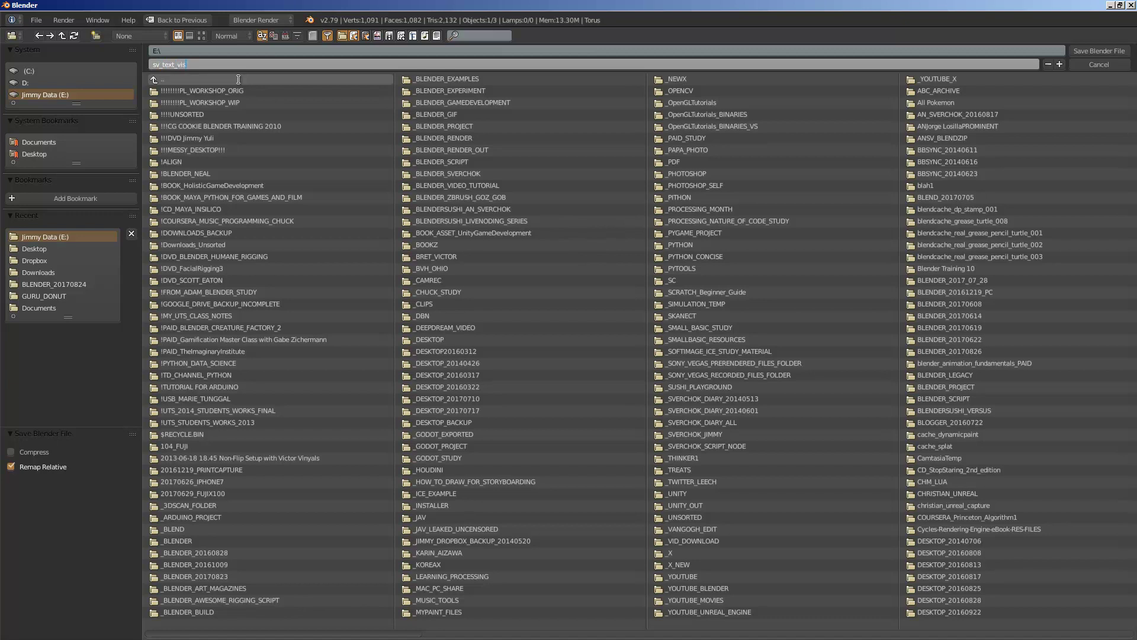
pyautogui.write('v_text_visualization_demo_001')
pyautogui.press('Return')
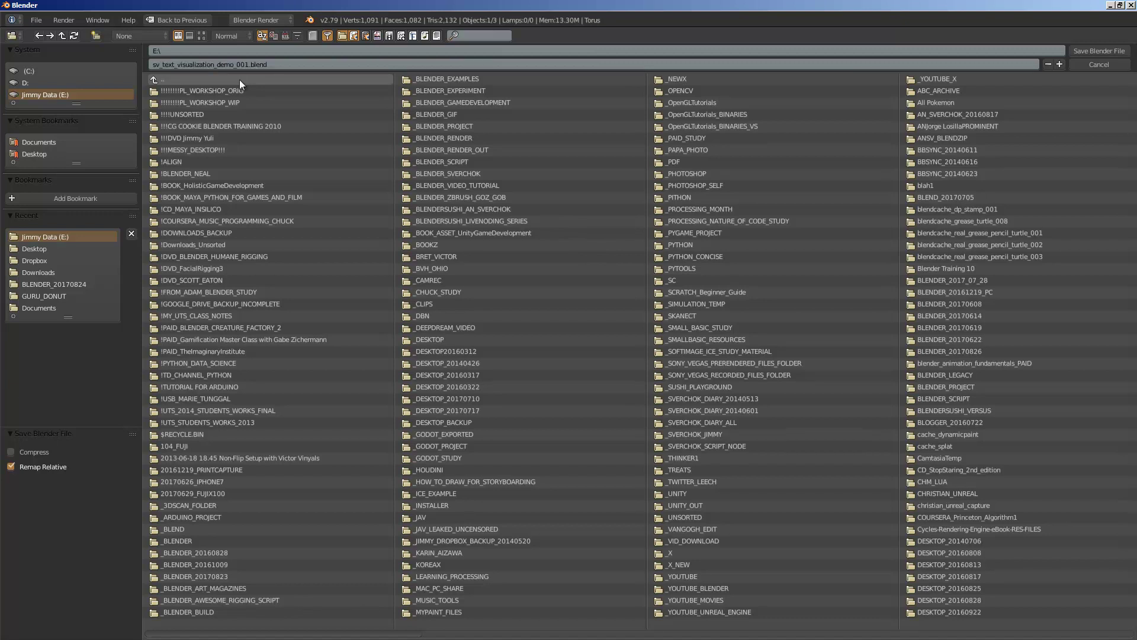
pyautogui.click(1112, 52)
# Switch to the Compositing screen layout and extend the 3D view over the image editor
pyautogui.click(189, 20)
pyautogui.click(190, 68)
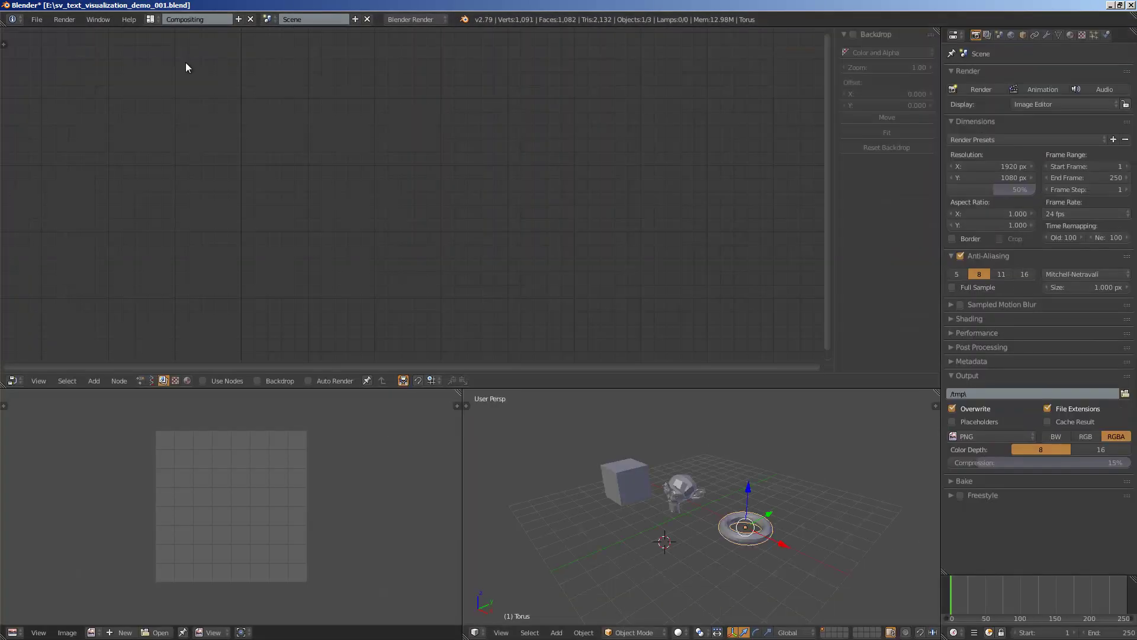
pyautogui.scroll(3, 693, 467)
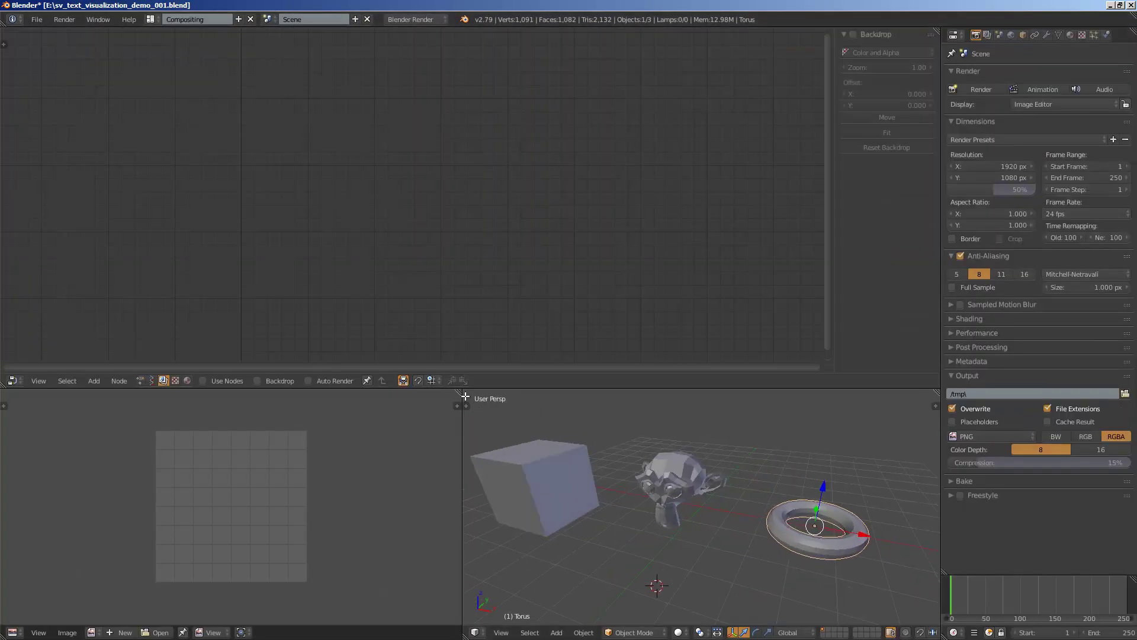
pyautogui.moveTo(460, 394); pyautogui.dragTo(433, 450)
pyautogui.scroll(-3, 446, 481)
pyautogui.moveTo(446, 481); pyautogui.dragTo(350, 473, button='middle')
# Select the cube, torus and monkey together in the 3D view
pyautogui.rightClick(350, 475)
pyautogui.keyDown('shift'); pyautogui.rightClick(444, 476); pyautogui.keyUp('shift')
pyautogui.keyDown('shift'); pyautogui.rightClick(583, 515); pyautogui.keyUp('shift')
pyautogui.keyDown('shift'); pyautogui.rightClick(507, 481); pyautogui.keyUp('shift')
pyautogui.hotkey('shift', 'a')
# Create a new Sverchok node tree and add an Objects in mk3 node to it
pyautogui.click(154, 380)
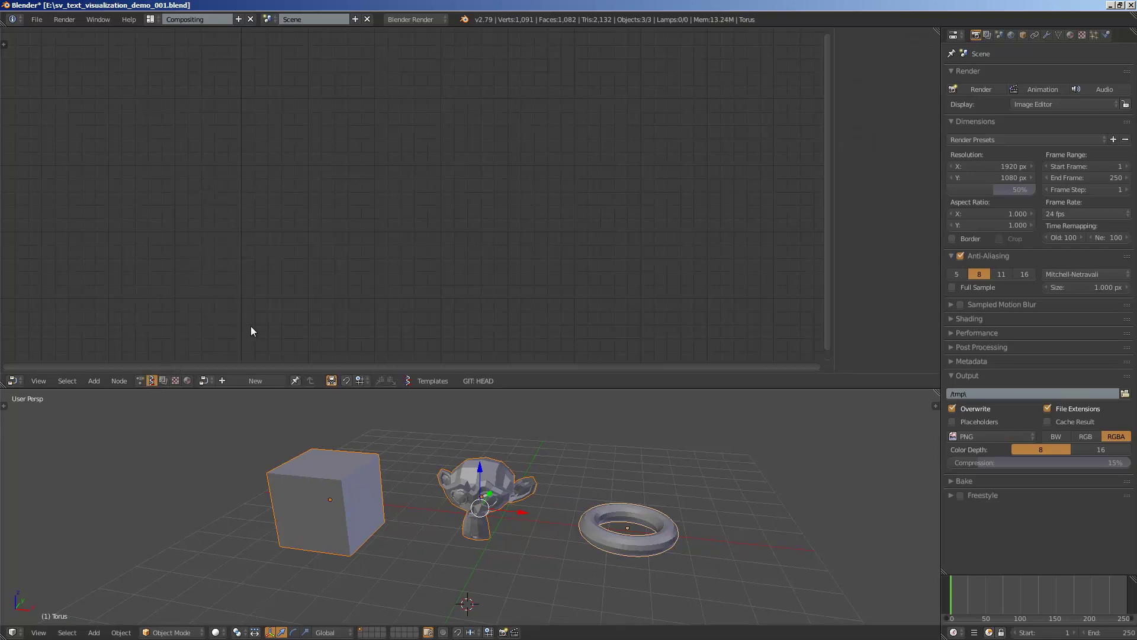
pyautogui.click(253, 380)
pyautogui.hotkey('shift', 'a')
pyautogui.click(236, 147)
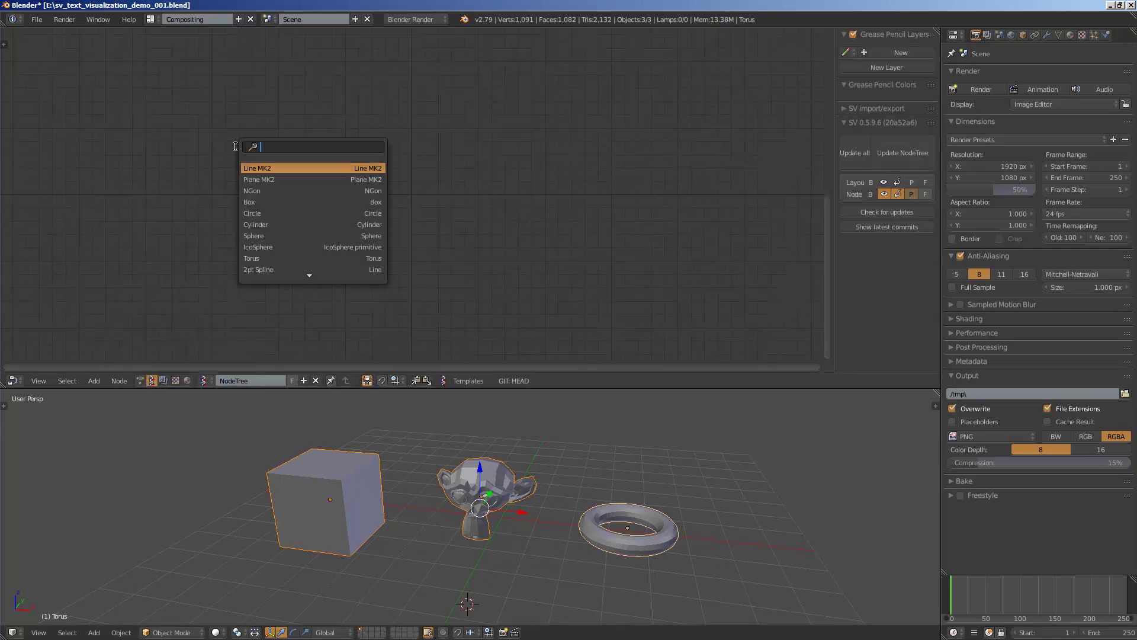
pyautogui.write('objects i')
pyautogui.press('Return')
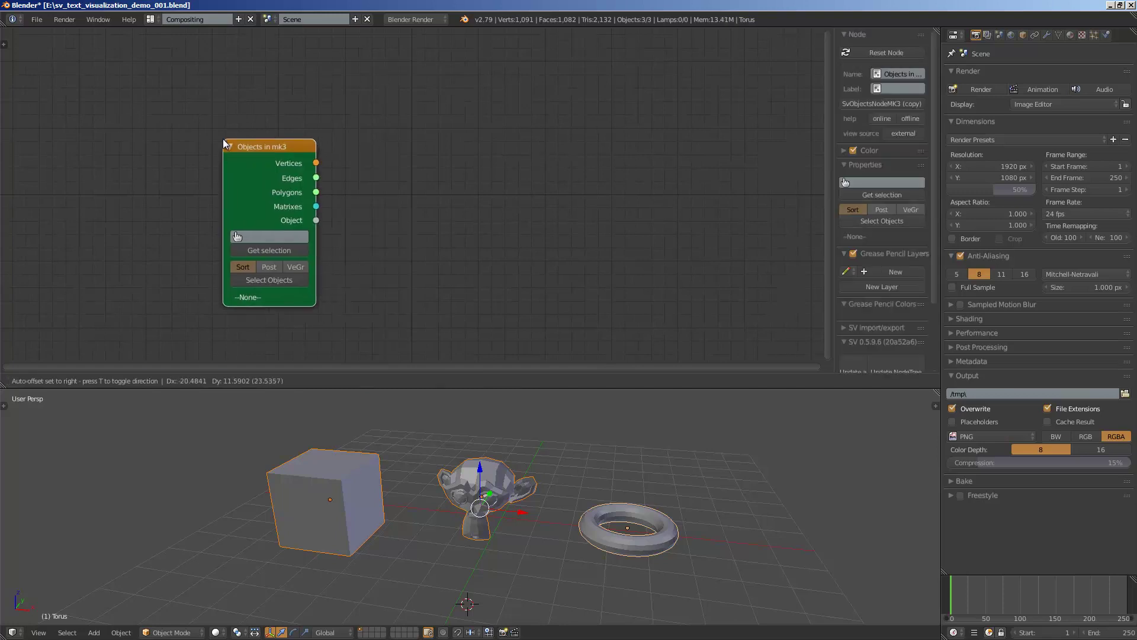
pyautogui.click(226, 144)
# Load the selected cube, monkey and torus into the Objects in node and save the file
pyautogui.click(269, 250)
pyautogui.moveTo(236, 193); pyautogui.dragTo(210, 180)
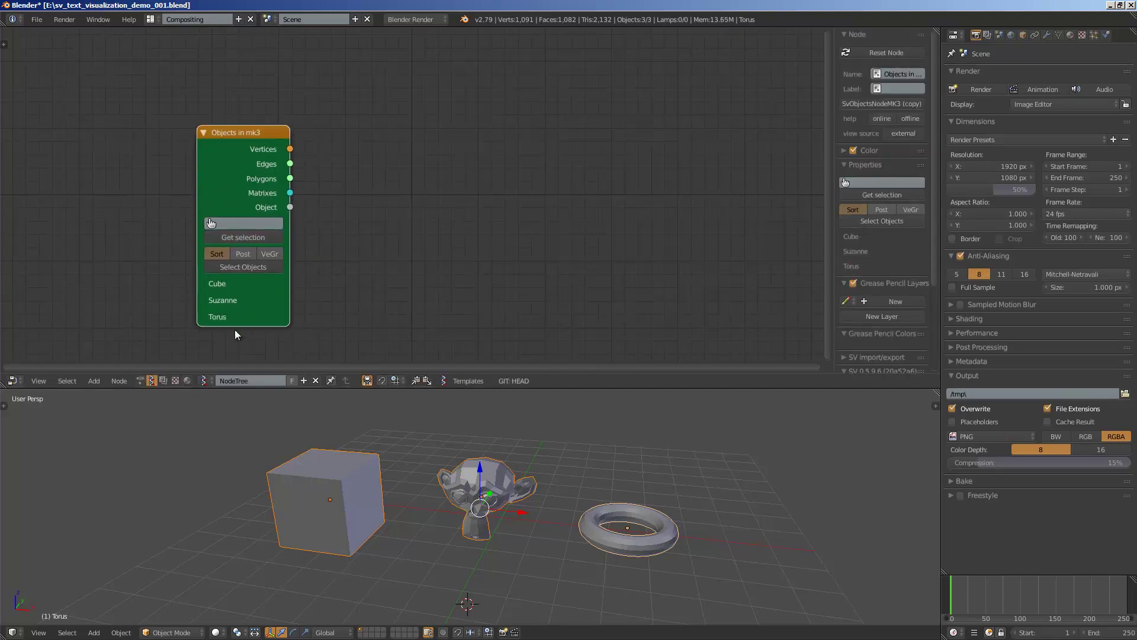
pyautogui.moveTo(520, 333); pyautogui.dragTo(503, 326, button='middle')
pyautogui.hotkey('ctrl', 's')
# Add an Object ID Set MK2 node beside the Objects in node
pyautogui.moveTo(407, 232); pyautogui.dragTo(394, 223, button='middle')
pyautogui.hotkey('alt', 'space')
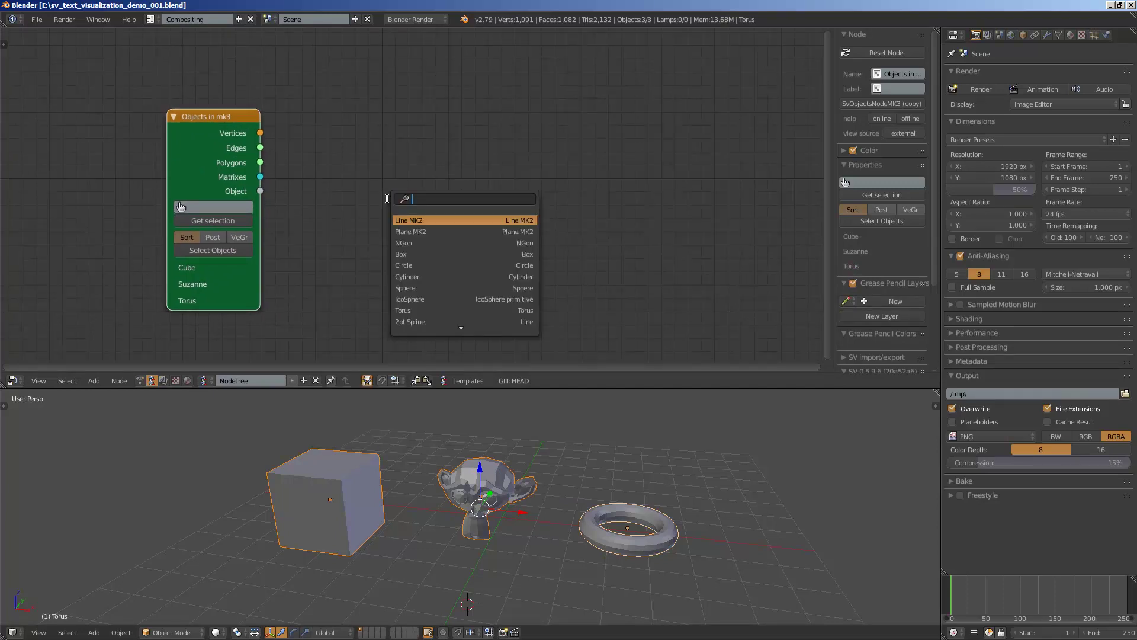
pyautogui.write('object id')
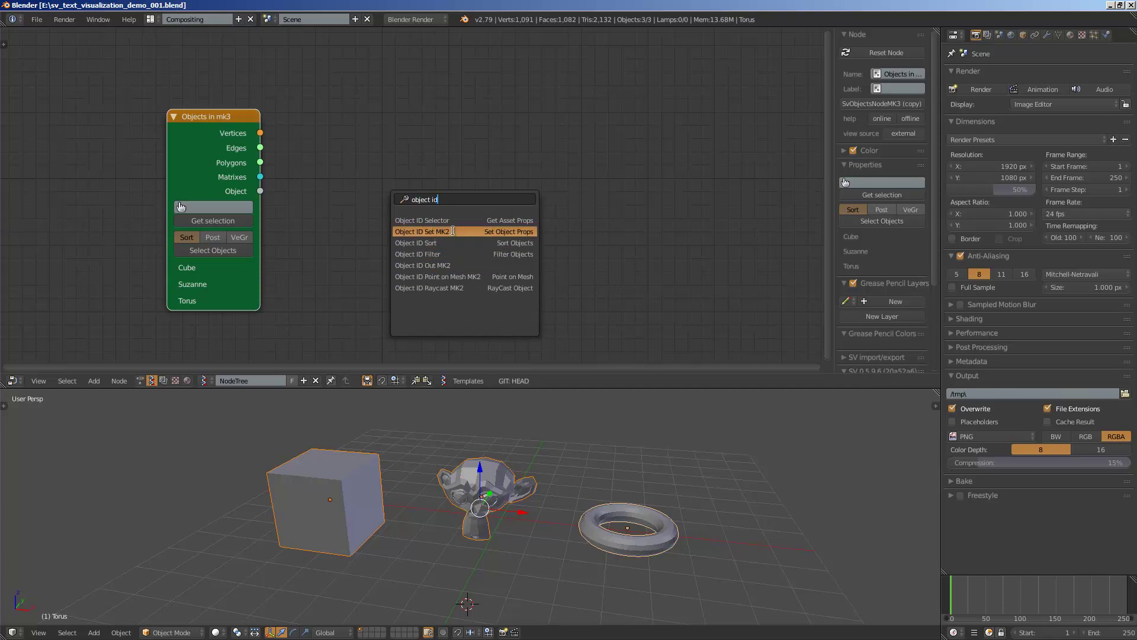
pyautogui.click(430, 231)
pyautogui.click(323, 120)
pyautogui.scroll(1, 515, 456)
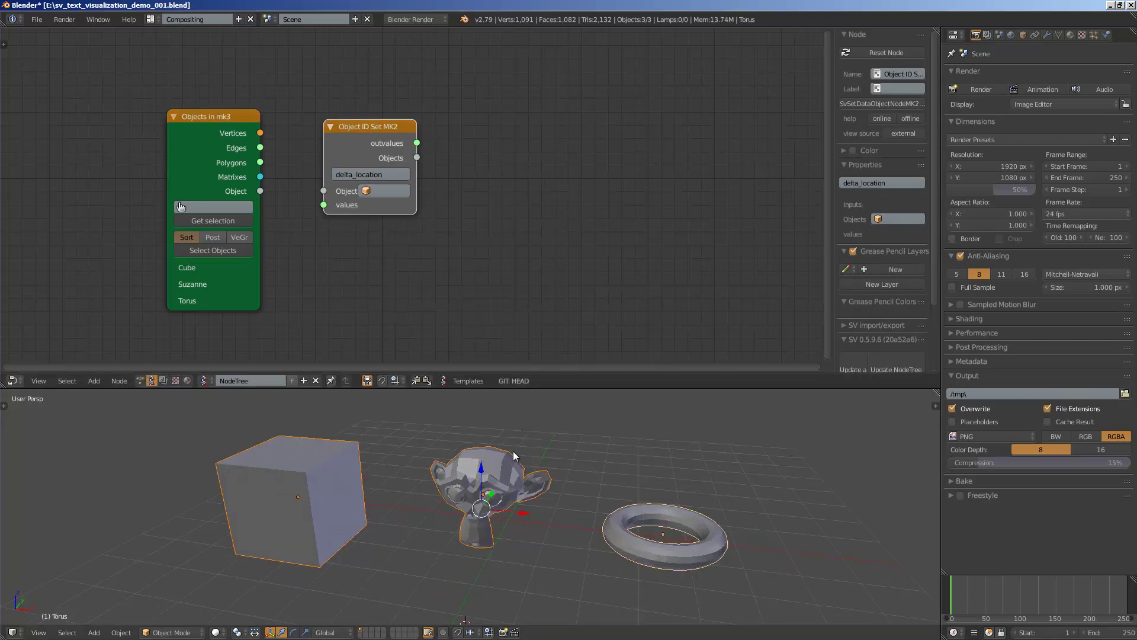
# Set the Object ID Set node's property to name
pyautogui.moveTo(375, 211); pyautogui.dragTo(391, 213)
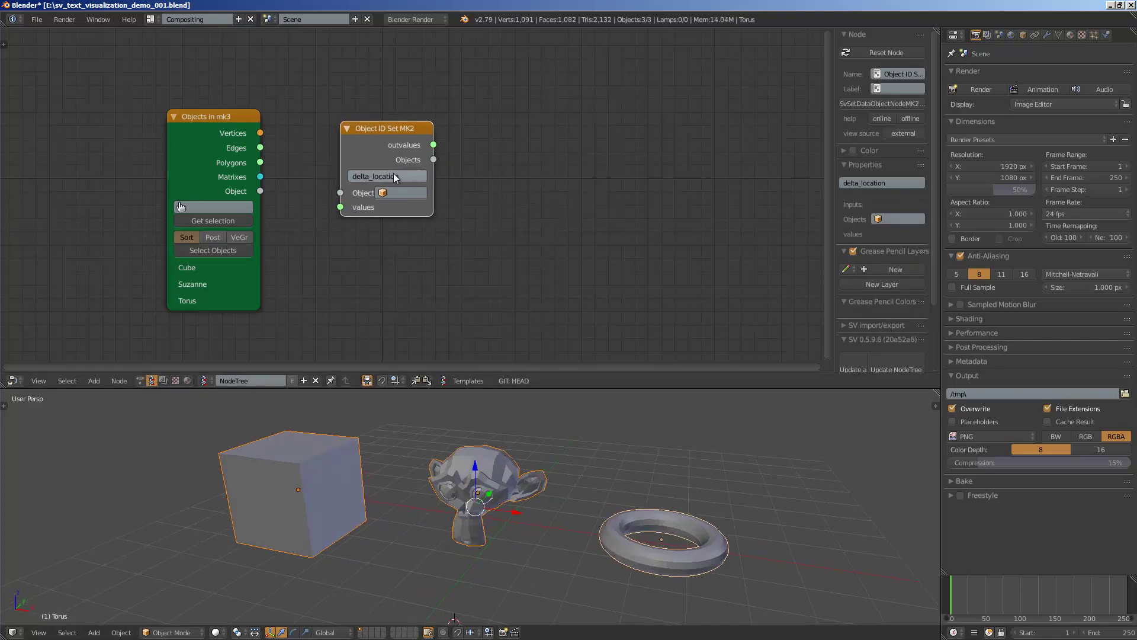
pyautogui.click(393, 175)
pyautogui.write('name')
pyautogui.press('Return')
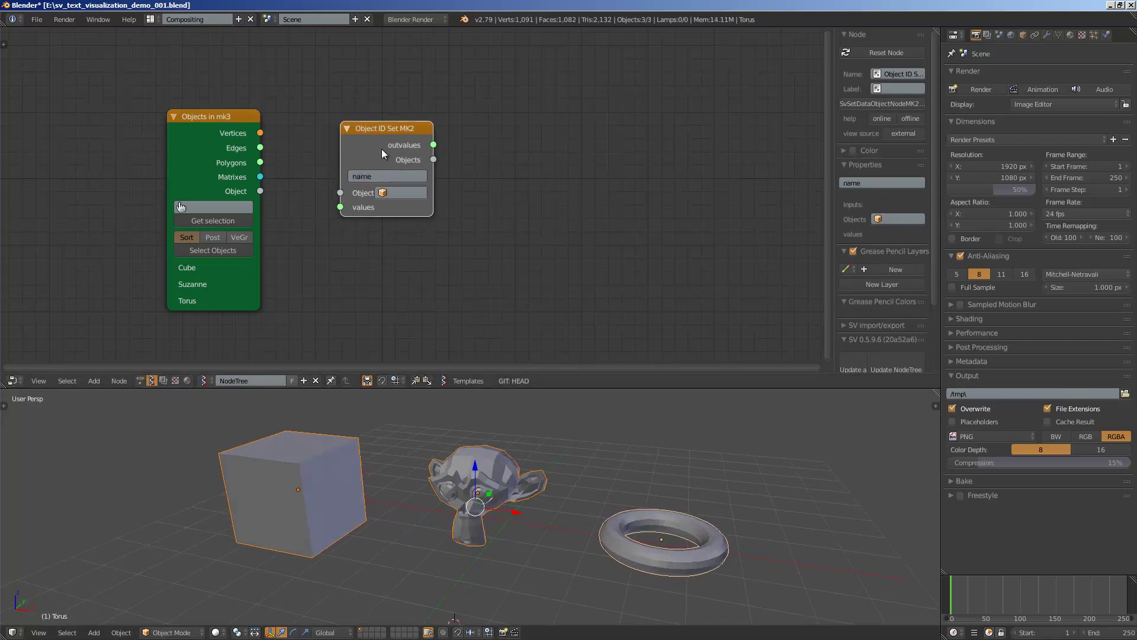
# Connect the Objects in node's Object output to the Object input of the Object ID Set node and space the nodes out
pyautogui.moveTo(210, 127); pyautogui.dragTo(167, 116)
pyautogui.moveTo(217, 180); pyautogui.dragTo(226, 171)
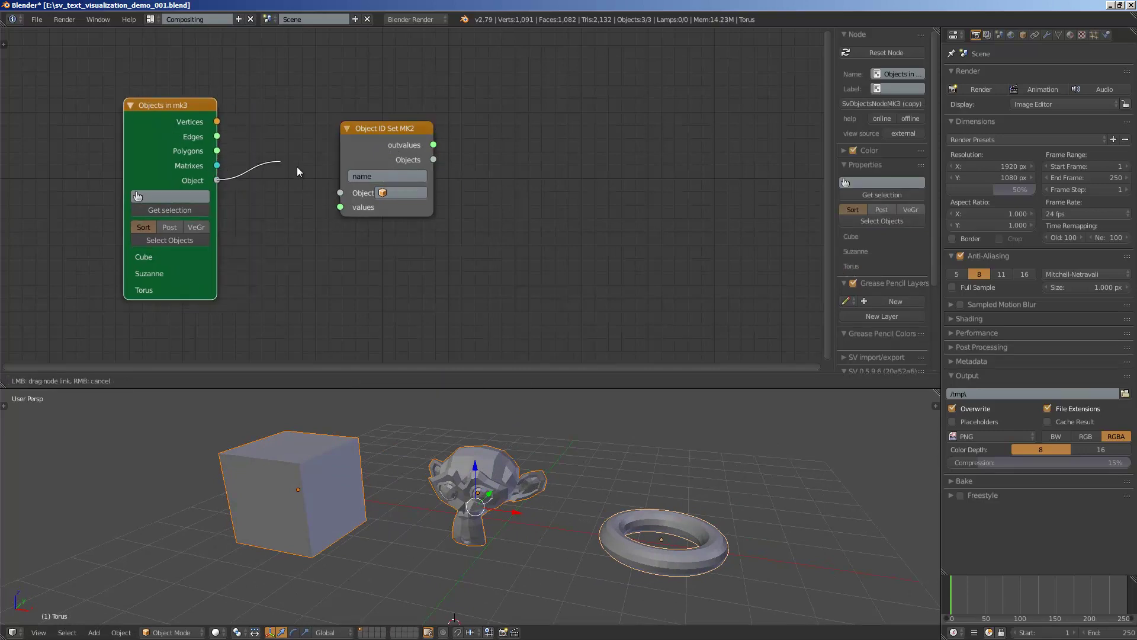
pyautogui.moveTo(309, 173); pyautogui.dragTo(339, 192)
pyautogui.scroll(1, 364, 167)
pyautogui.moveTo(366, 125); pyautogui.dragTo(334, 122)
pyautogui.scroll(1, 317, 106)
pyautogui.moveTo(356, 84); pyautogui.dragTo(475, 91, button='middle')
pyautogui.moveTo(456, 107); pyautogui.dragTo(454, 98)
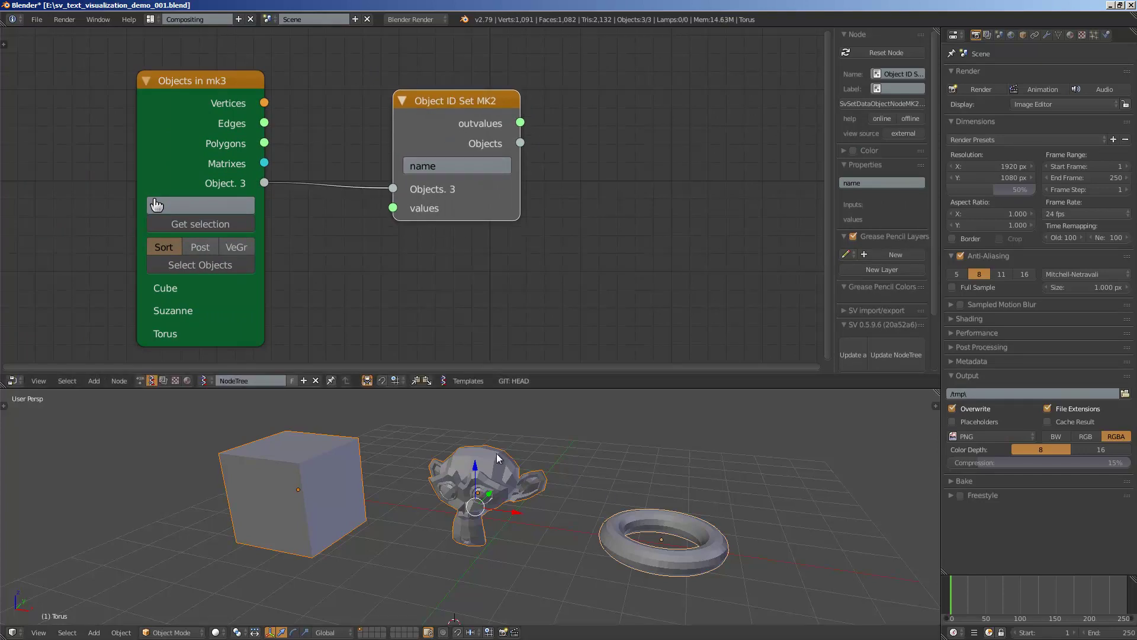
# Add a Stethoscope MK2 node and connect the Object ID Set node's outvalues to its Data input
pyautogui.moveTo(468, 258); pyautogui.dragTo(456, 258, button='middle')
pyautogui.moveTo(578, 142); pyautogui.dragTo(550, 140, button='middle')
pyautogui.hotkey('alt', 'space')
pyautogui.write('ste')
pyautogui.click(595, 161)
pyautogui.click(563, 88)
pyautogui.moveTo(478, 120); pyautogui.dragTo(563, 256)
pyautogui.scroll(2, 418, 93)
pyautogui.scroll(-3, 418, 92)
pyautogui.moveTo(456, 112); pyautogui.dragTo(384, 117, button='middle')
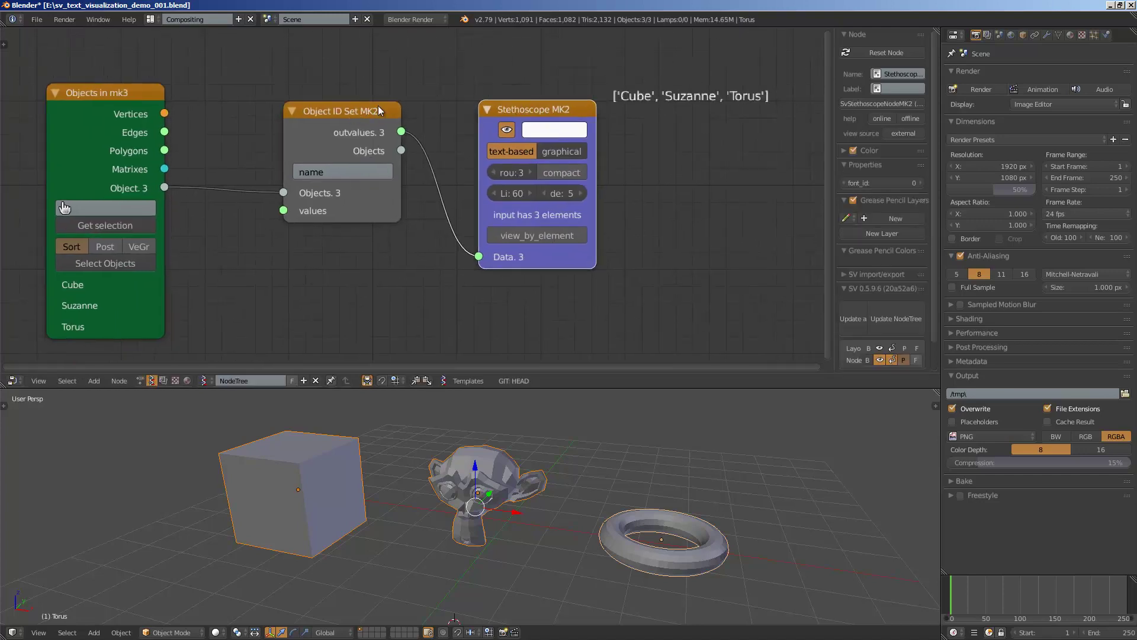
# Move the Object ID Set MK2 node closer to the Objects in node and hide the node editor's properties sidebar
pyautogui.moveTo(378, 106); pyautogui.dragTo(346, 95)
pyautogui.moveTo(326, 123); pyautogui.dragTo(332, 122, button='middle')
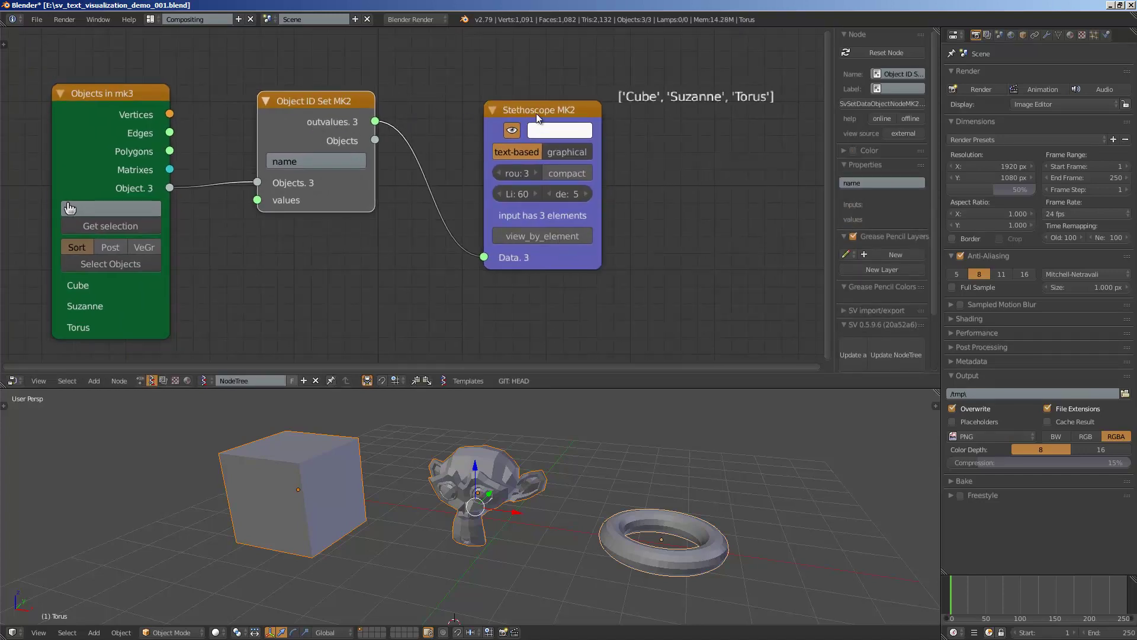
pyautogui.moveTo(722, 82); pyautogui.dragTo(629, 86, button='middle')
pyautogui.moveTo(831, 85); pyautogui.dragTo(986, 96)
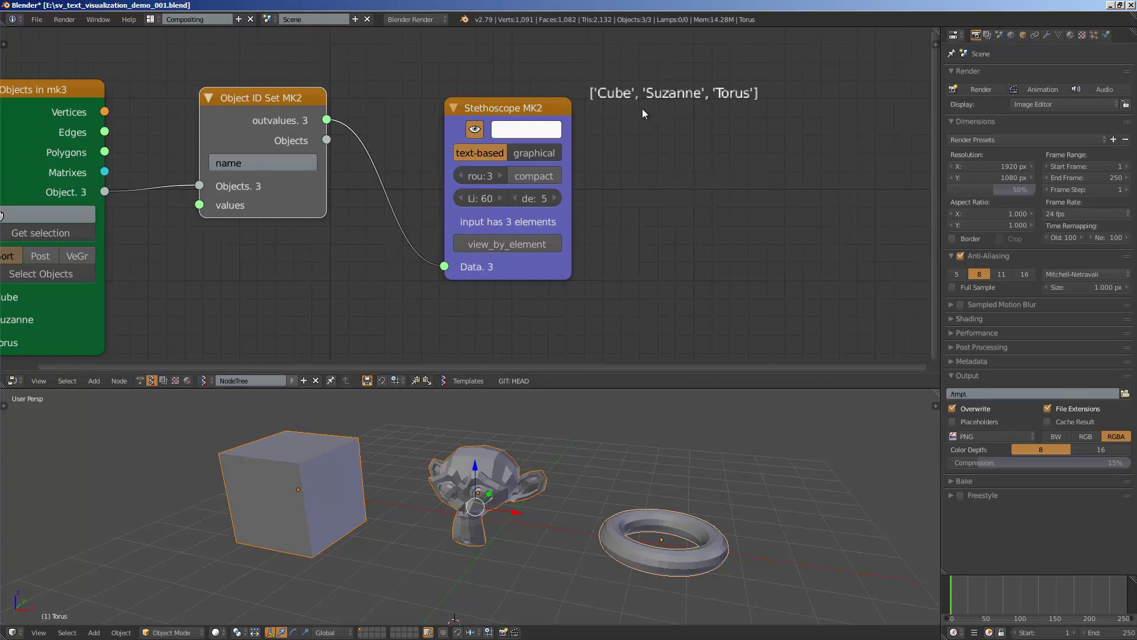
pyautogui.moveTo(457, 557); pyautogui.dragTo(485, 550, button='middle')
pyautogui.scroll(-1, 486, 550)
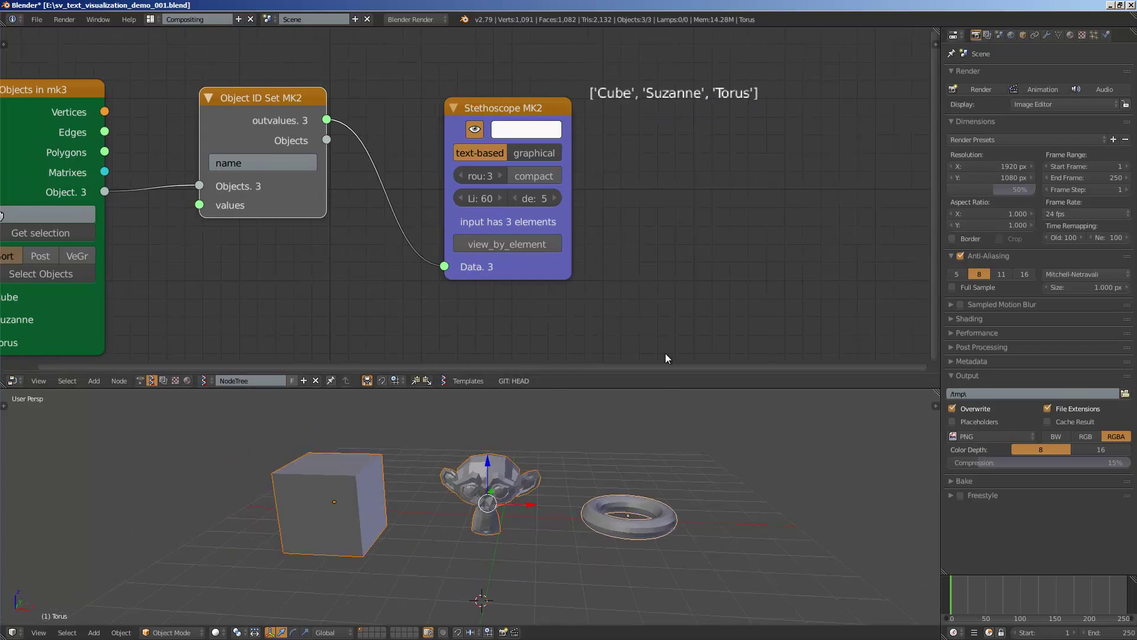
# Move the Stethoscope MK2 node slightly upward and save the file
pyautogui.moveTo(560, 274); pyautogui.dragTo(579, 241)
pyautogui.scroll(-1, 553, 254)
pyautogui.moveTo(553, 254); pyautogui.dragTo(641, 206, button='middle')
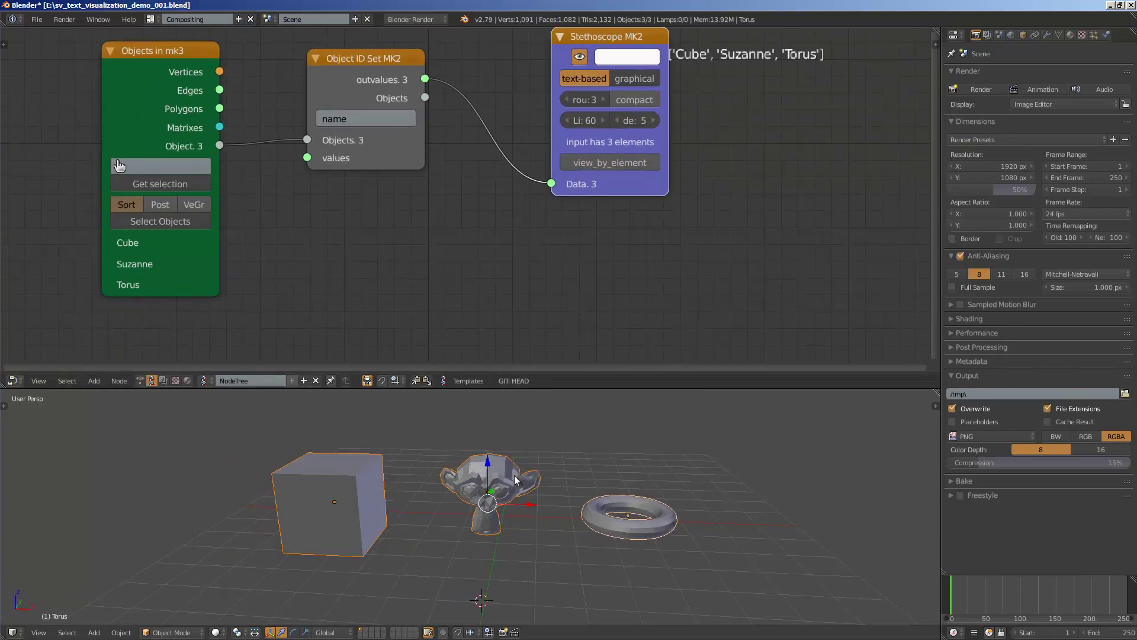
pyautogui.scroll(-1, 427, 245)
pyautogui.moveTo(475, 242); pyautogui.dragTo(387, 253, button='middle')
pyautogui.hotkey('ctrl', 's')
# Add a Typography Viewer node beside the Stethoscope MK2 node and widen it
pyautogui.hotkey('shift', 'a')
pyautogui.click(659, 237)
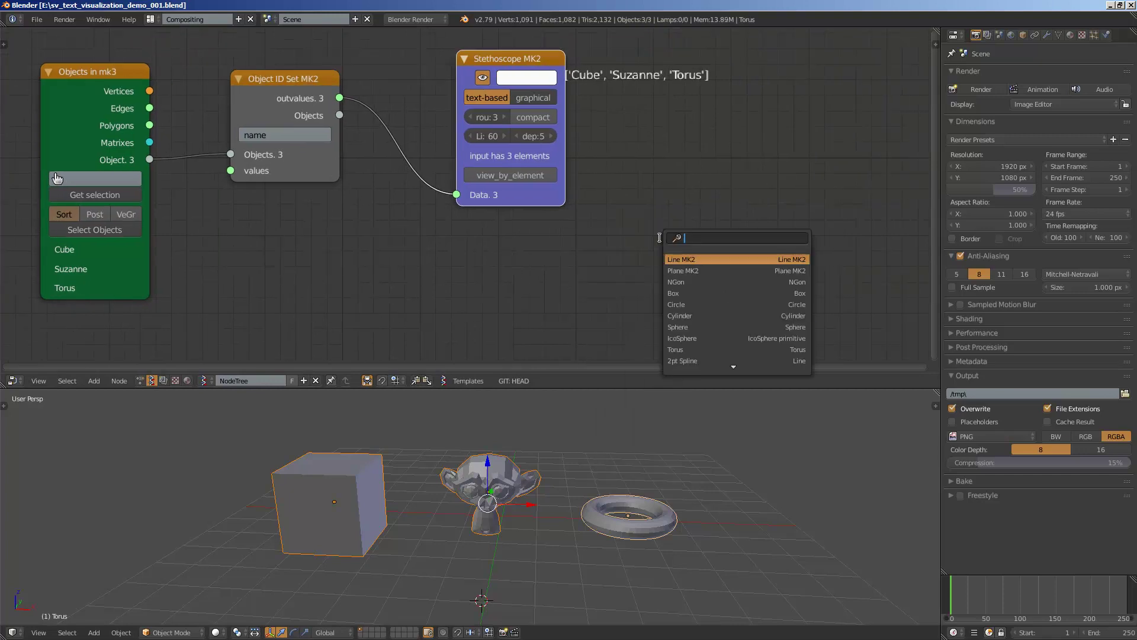
pyautogui.write('ty')
pyautogui.press('Down')
pyautogui.press('Down')
pyautogui.press('Down')
pyautogui.press('Down')
pyautogui.press('Return')
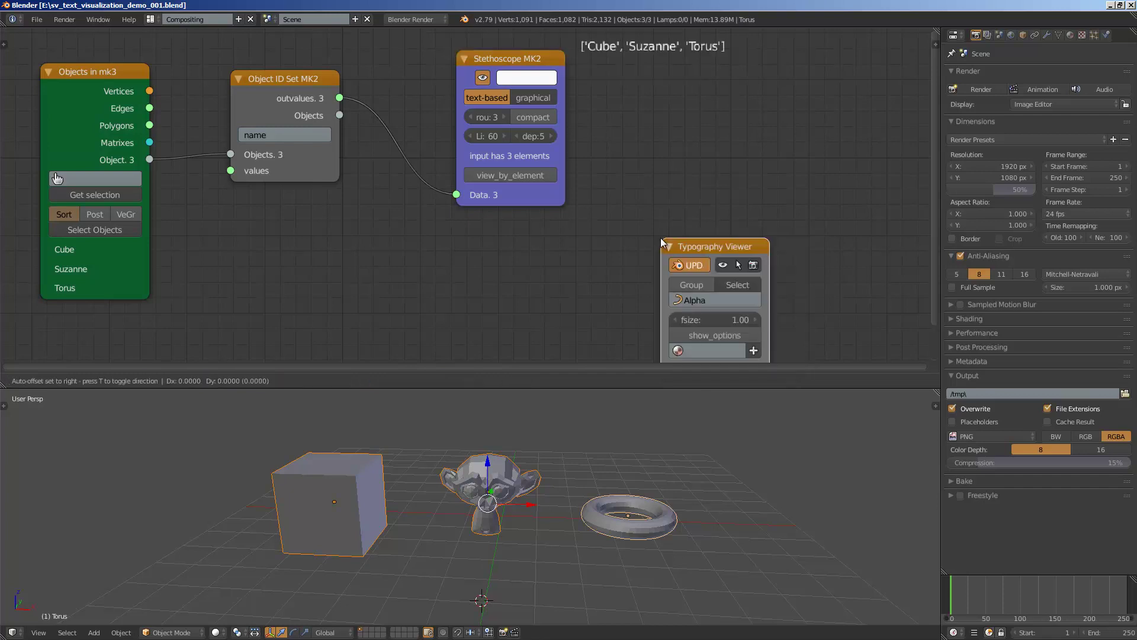
pyautogui.click(636, 141)
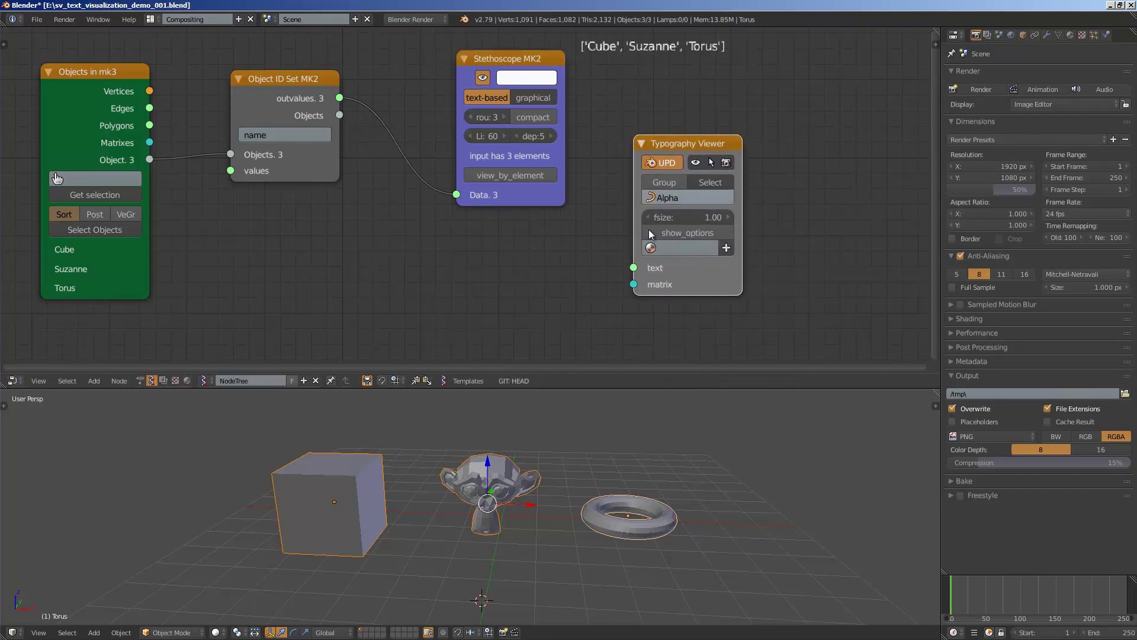
pyautogui.moveTo(735, 275); pyautogui.dragTo(755, 275)
pyautogui.moveTo(679, 260); pyautogui.dragTo(710, 275)
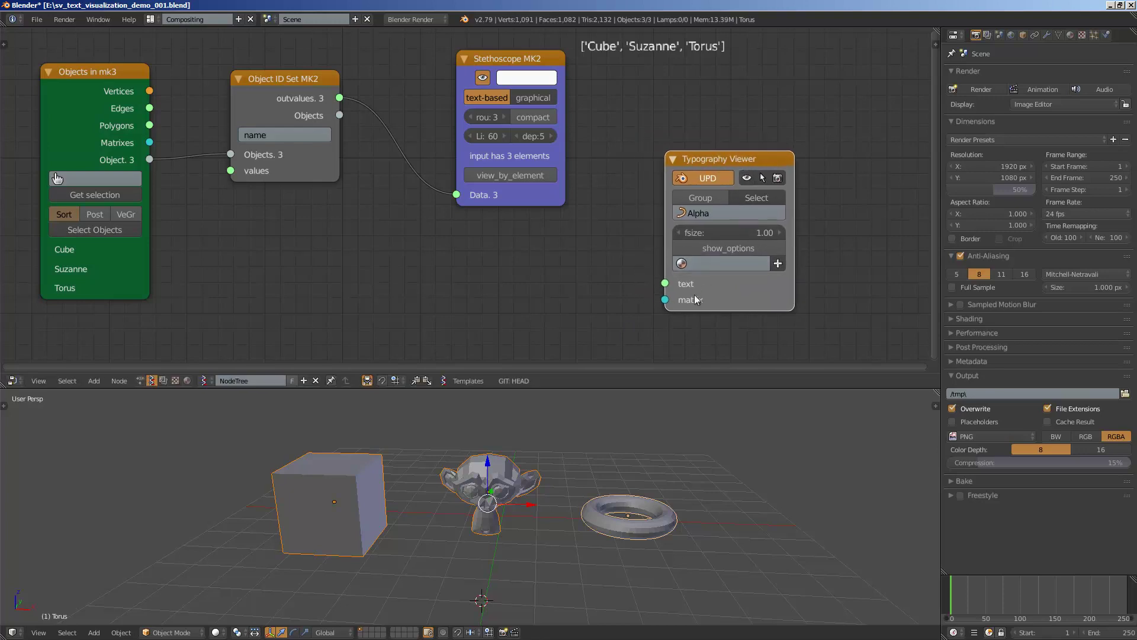
# Connect the Object ID Set node's outvalues to the Typography Viewer's text input and the Objects in node's Matrixes to its matrix input
pyautogui.moveTo(666, 285); pyautogui.dragTo(569, 178)
pyautogui.moveTo(339, 100); pyautogui.dragTo(665, 284)
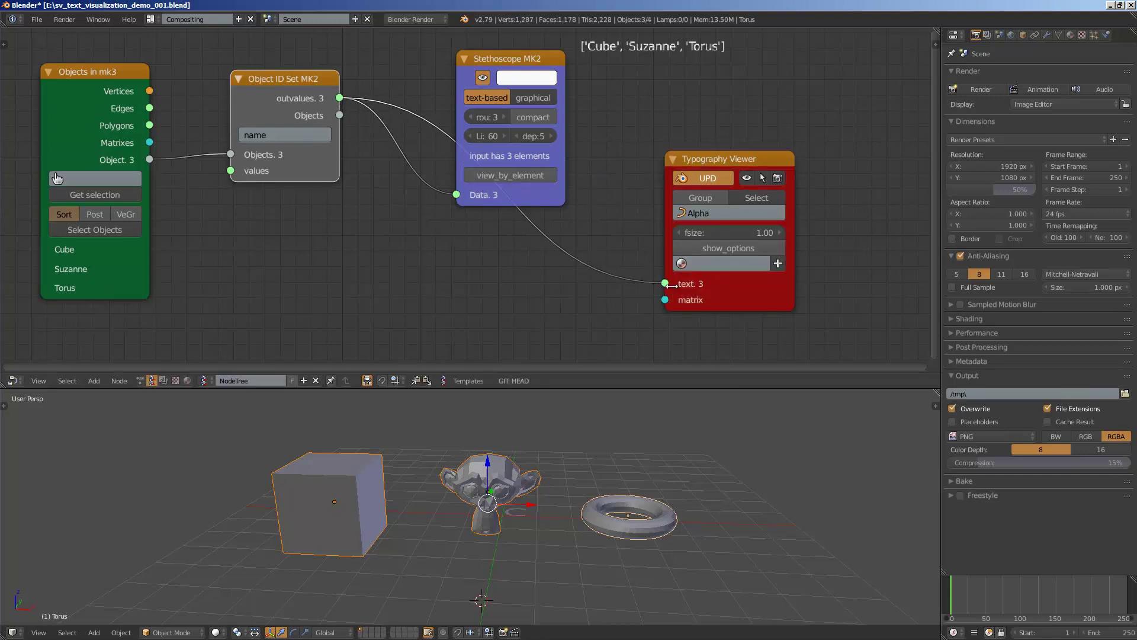
pyautogui.moveTo(725, 295); pyautogui.dragTo(710, 298)
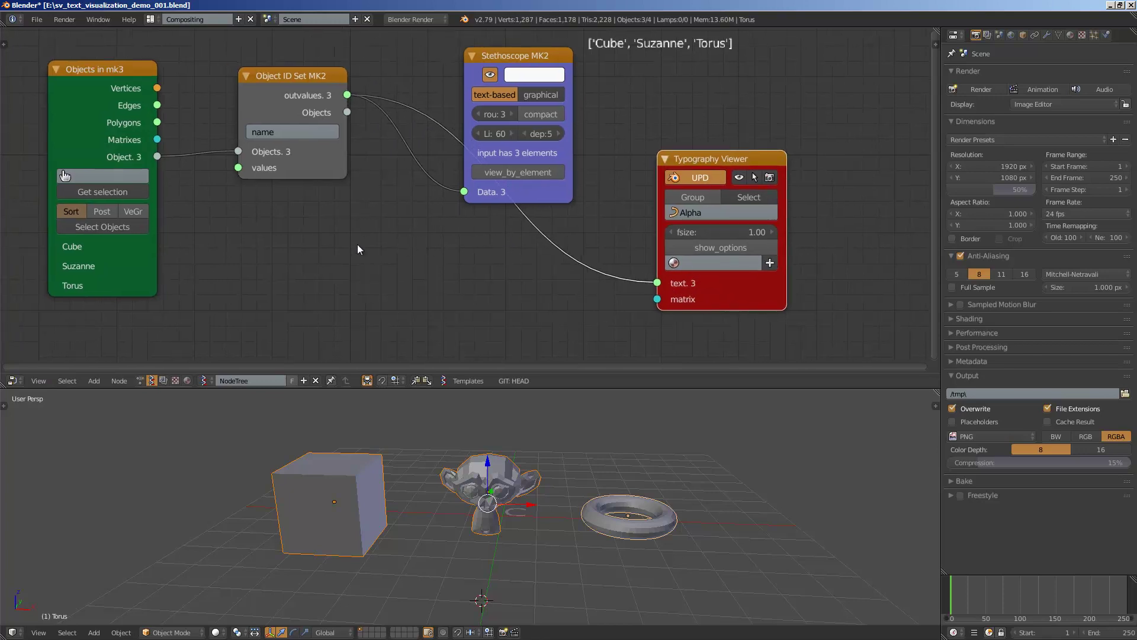
pyautogui.moveTo(157, 139)
pyautogui.mouseDown()
pyautogui.moveTo(374, 231)
pyautogui.moveTo(657, 299)
pyautogui.mouseUp()
# Examine the generated text on the cube, monkey and torus in wireframe and solid shading
pyautogui.press('z')
pyautogui.scroll(4, 567, 499)
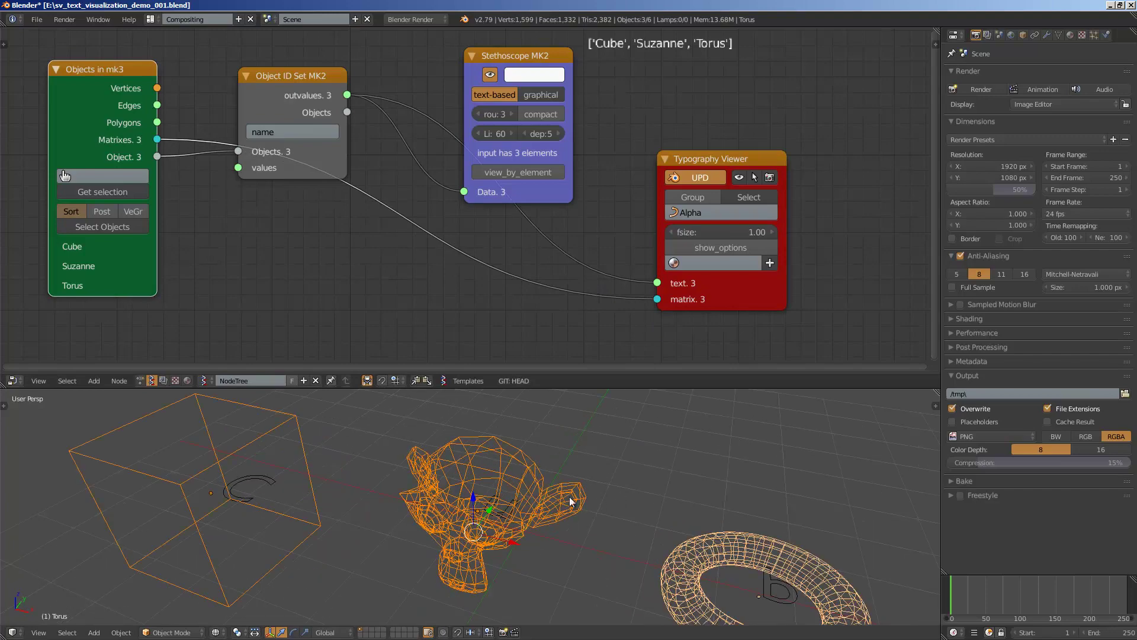
pyautogui.rightClick(568, 499)
pyautogui.scroll(-4, 568, 498)
pyautogui.rightClick(624, 549)
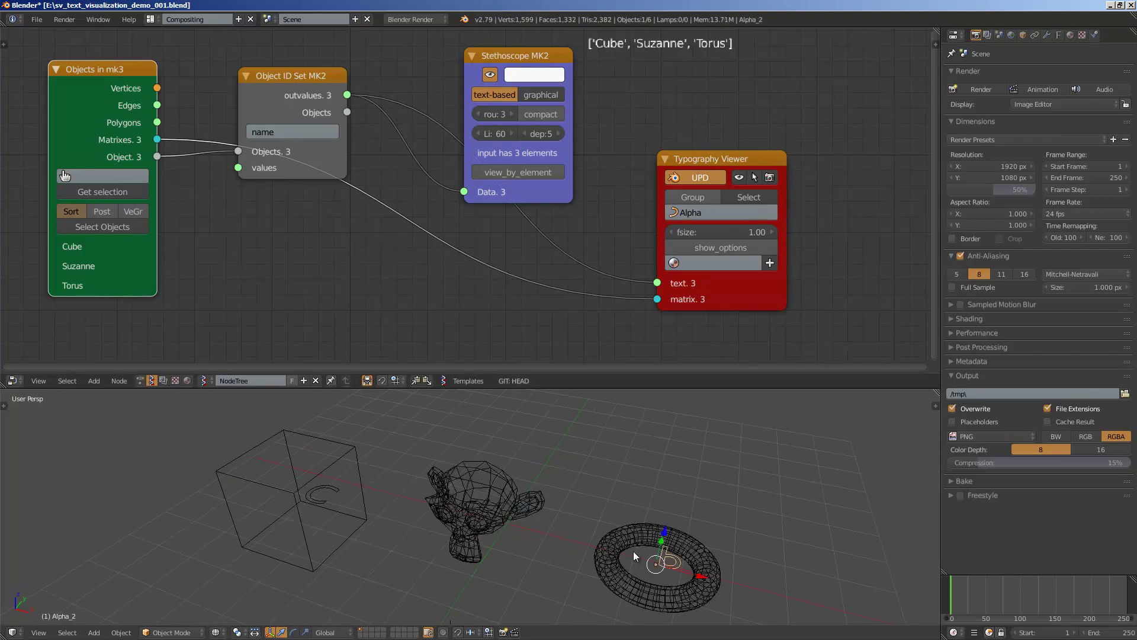
pyautogui.rightClick(488, 495)
pyautogui.moveTo(495, 521)
pyautogui.mouseDown(button='middle')
pyautogui.moveTo(507, 550)
pyautogui.moveTo(571, 501)
pyautogui.mouseUp(button='middle')
pyautogui.press('a')
pyautogui.press('a')
pyautogui.press('a')
pyautogui.press('z')
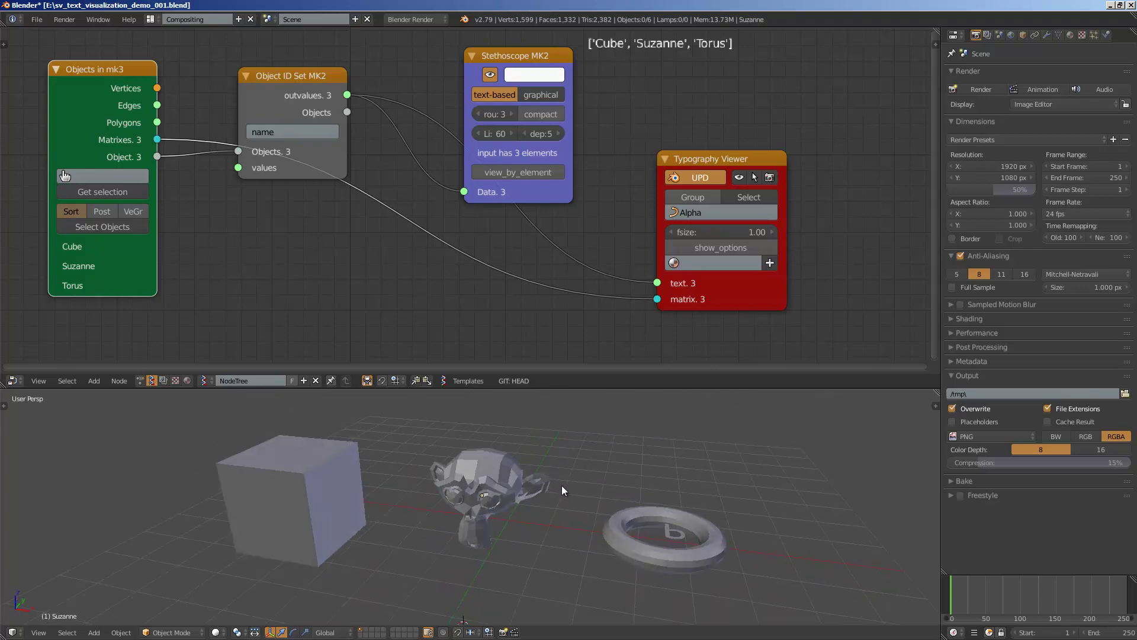
pyautogui.press('z')
# Add a List Join node and wire it between the Object ID Set node's outvalues and the Stethoscope's Data input
pyautogui.moveTo(698, 161); pyautogui.dragTo(733, 168)
pyautogui.moveTo(526, 61); pyautogui.dragTo(623, 52)
pyautogui.moveTo(520, 97); pyautogui.dragTo(506, 122, button='middle')
pyautogui.hotkey('alt', 'space')
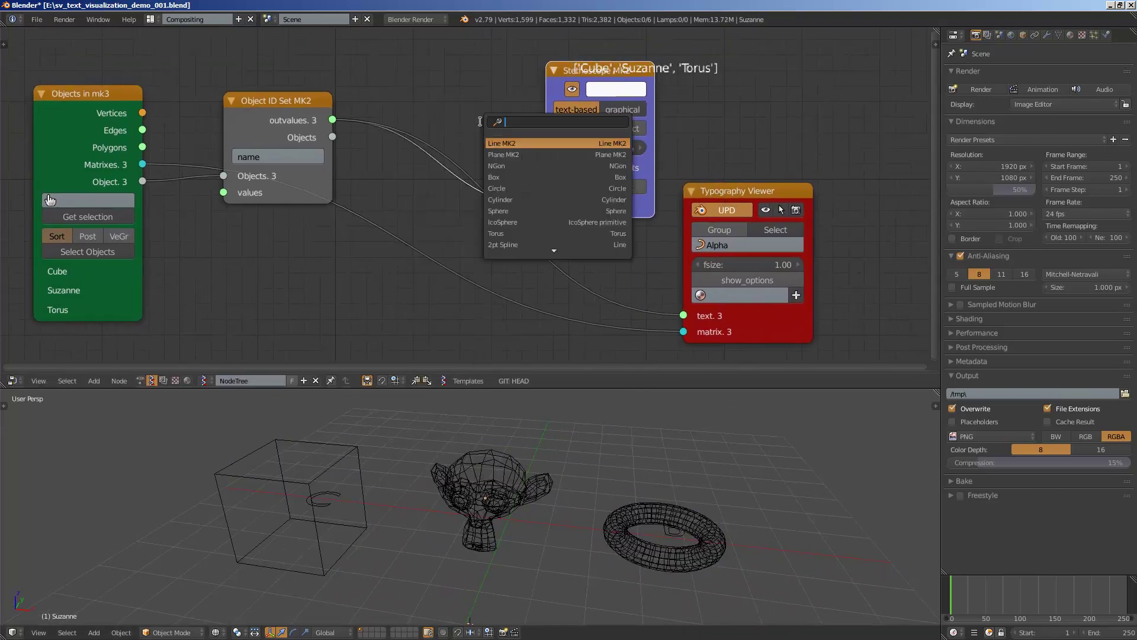
pyautogui.write('list join')
pyautogui.press('Return')
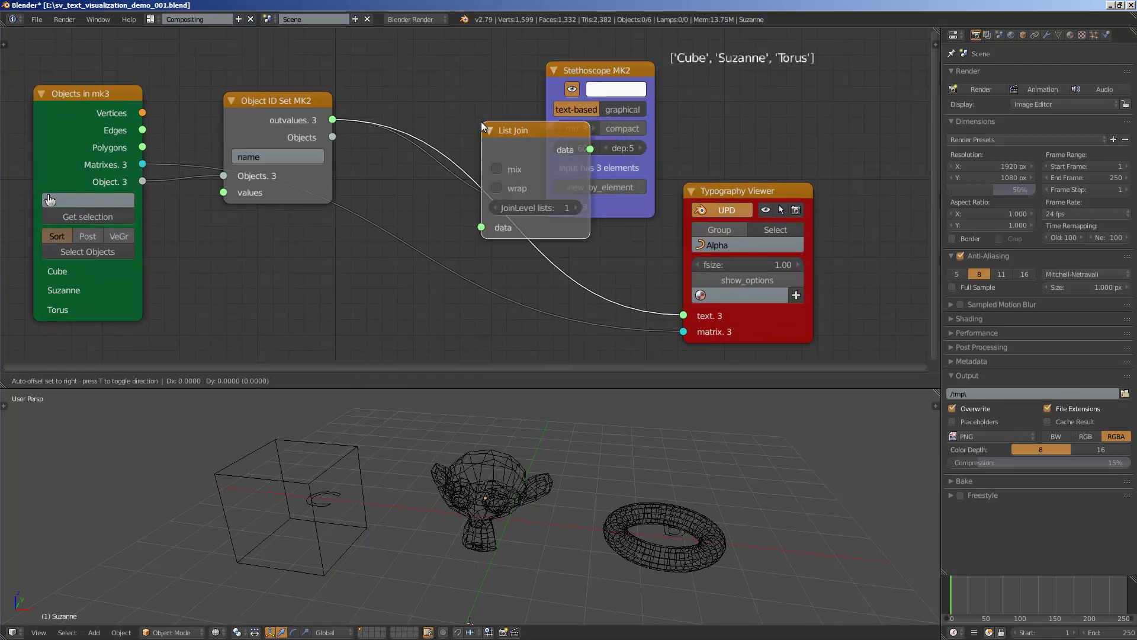
pyautogui.click(483, 45)
pyautogui.moveTo(613, 74); pyautogui.dragTo(676, 74)
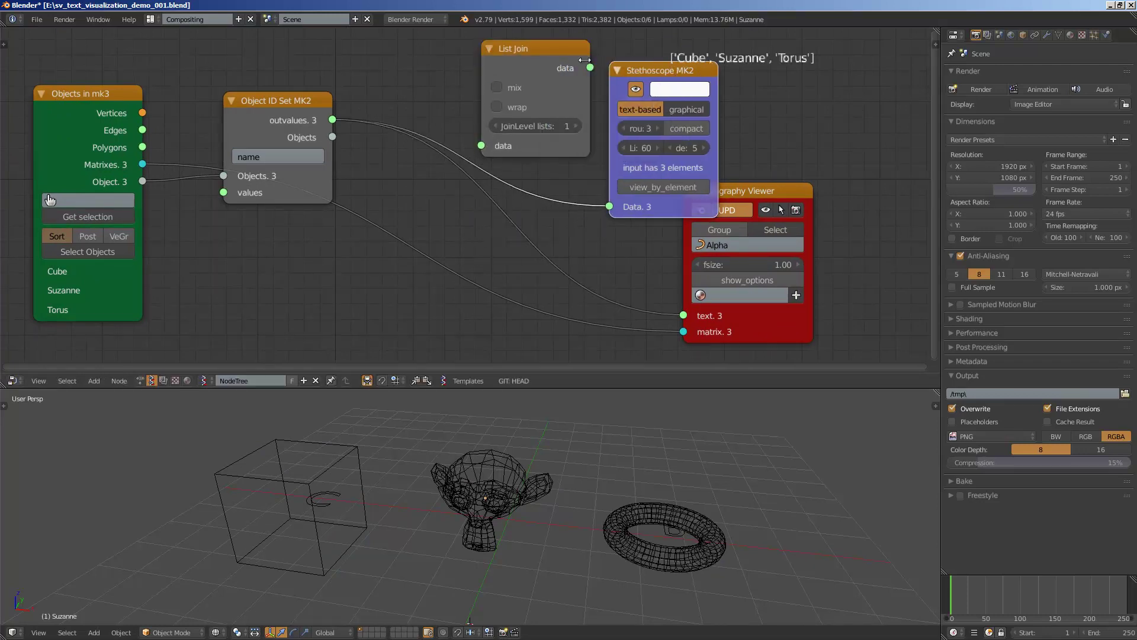
pyautogui.moveTo(558, 49); pyautogui.dragTo(560, 94)
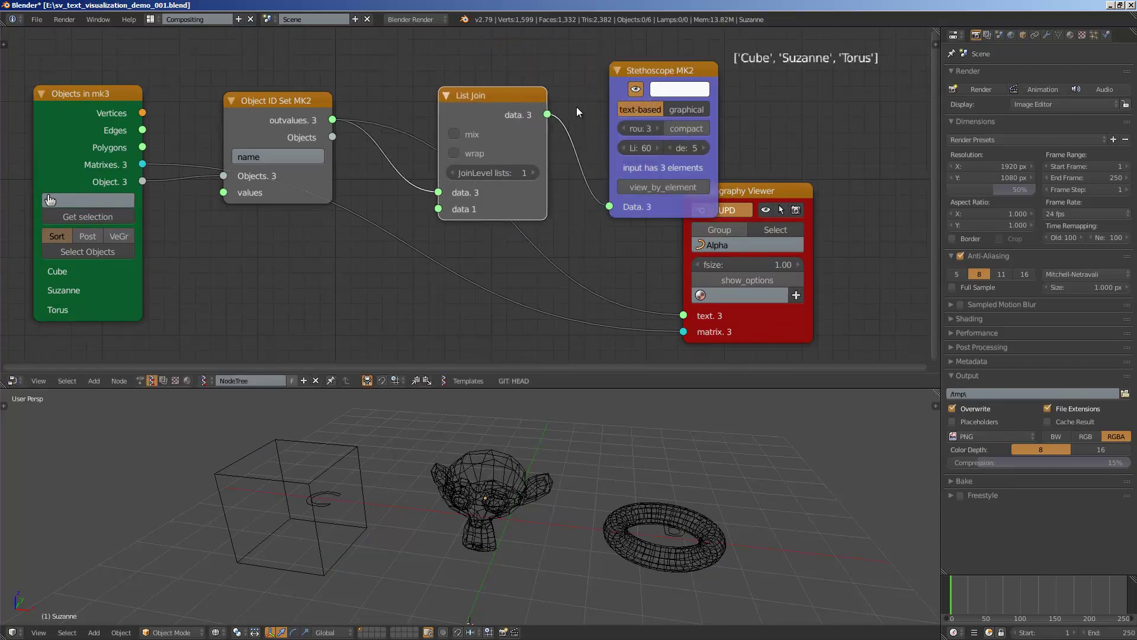
# Set the List Join node's JoinLevel lists to 2 and check the list nesting in the Stethoscope output
pyautogui.click(536, 175)
pyautogui.moveTo(747, 65); pyautogui.dragTo(385, 177, button='middle')
pyautogui.scroll(2, 675, 98)
pyautogui.scroll(1, 483, 183)
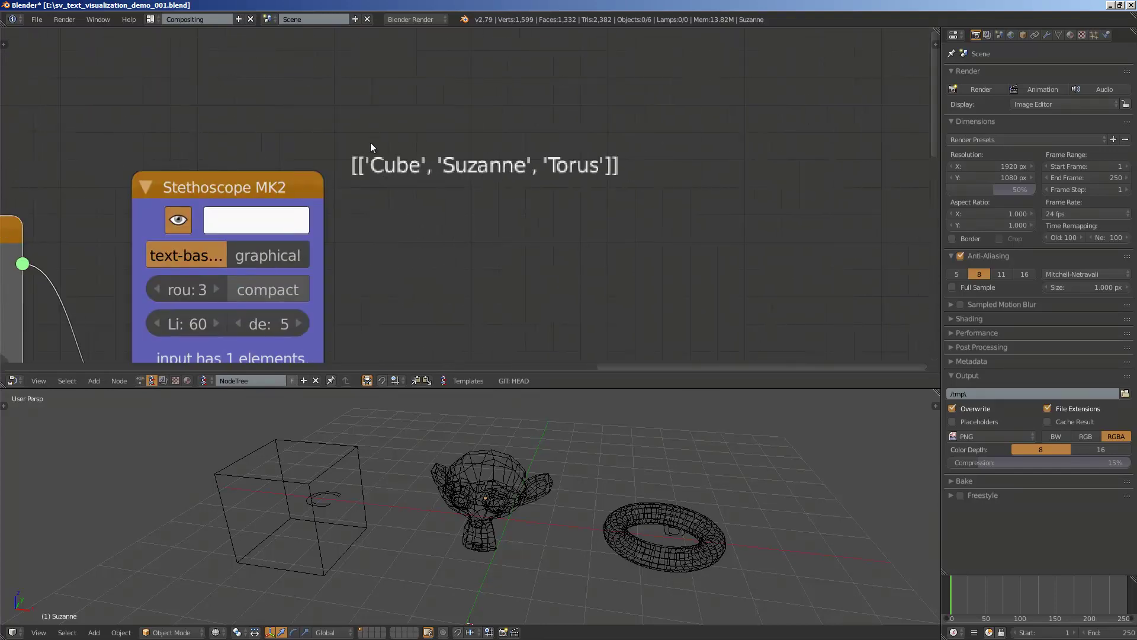
pyautogui.moveTo(369, 153); pyautogui.dragTo(350, 194, button='middle')
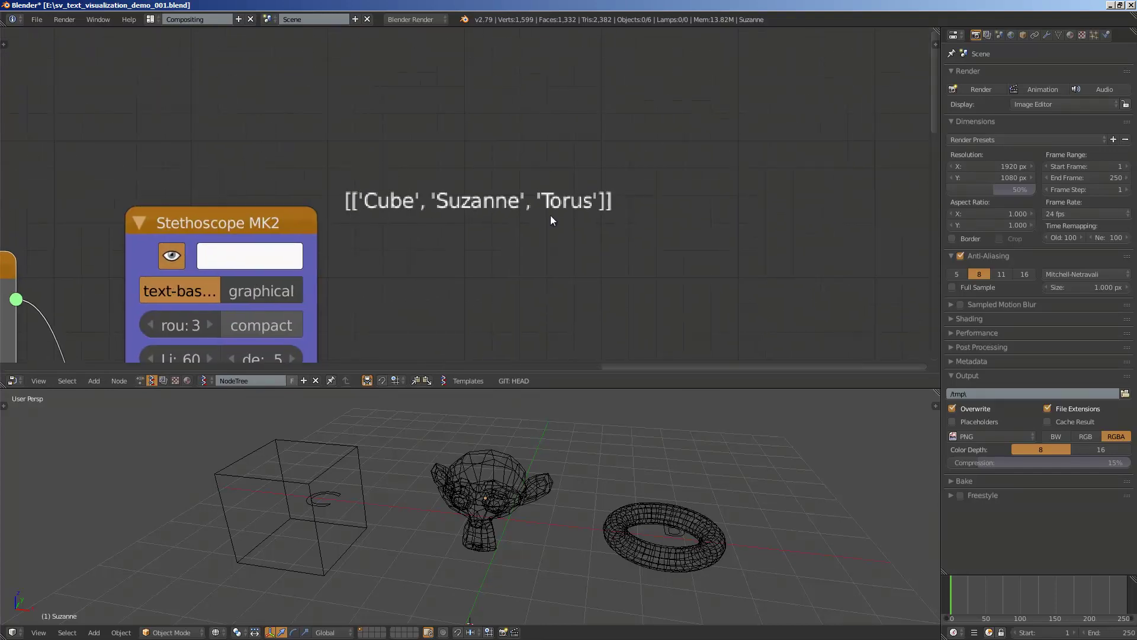
pyautogui.moveTo(547, 223); pyautogui.dragTo(655, 216, button='middle')
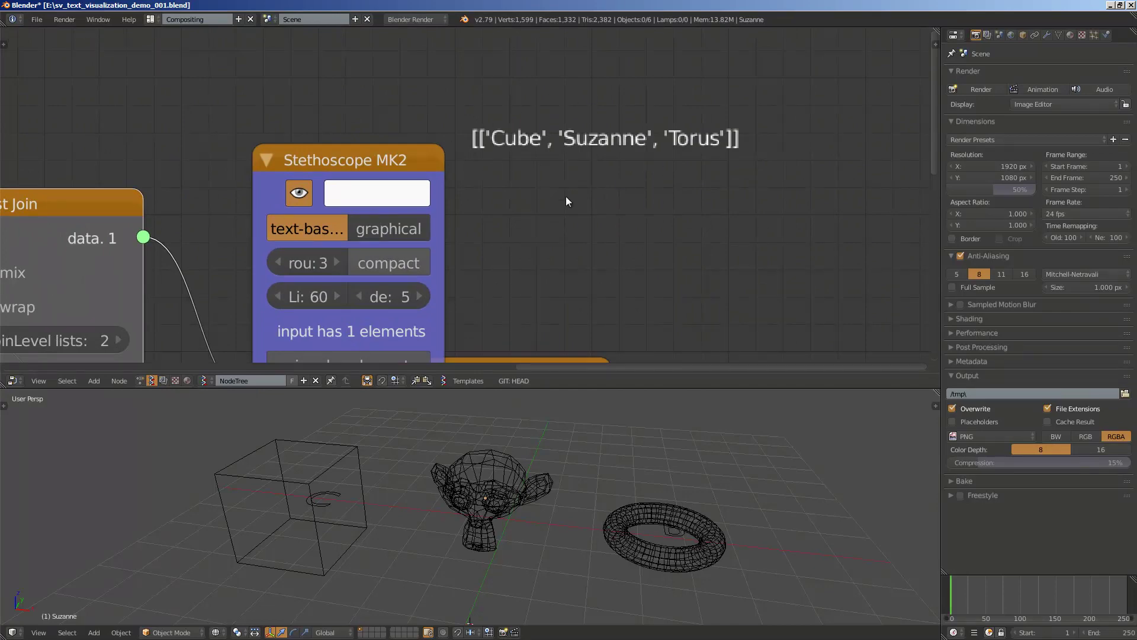
# Connect the List Join node's data output to the Typography Viewer's text input in place of the direct outvalues link
pyautogui.scroll(-3, 550, 186)
pyautogui.moveTo(372, 195); pyautogui.dragTo(446, 164, button='middle')
pyautogui.scroll(-1, 446, 164)
pyautogui.moveTo(445, 146); pyautogui.dragTo(468, 90)
pyautogui.scroll(-2, 424, 175)
pyautogui.moveTo(320, 184); pyautogui.dragTo(597, 79, button='middle')
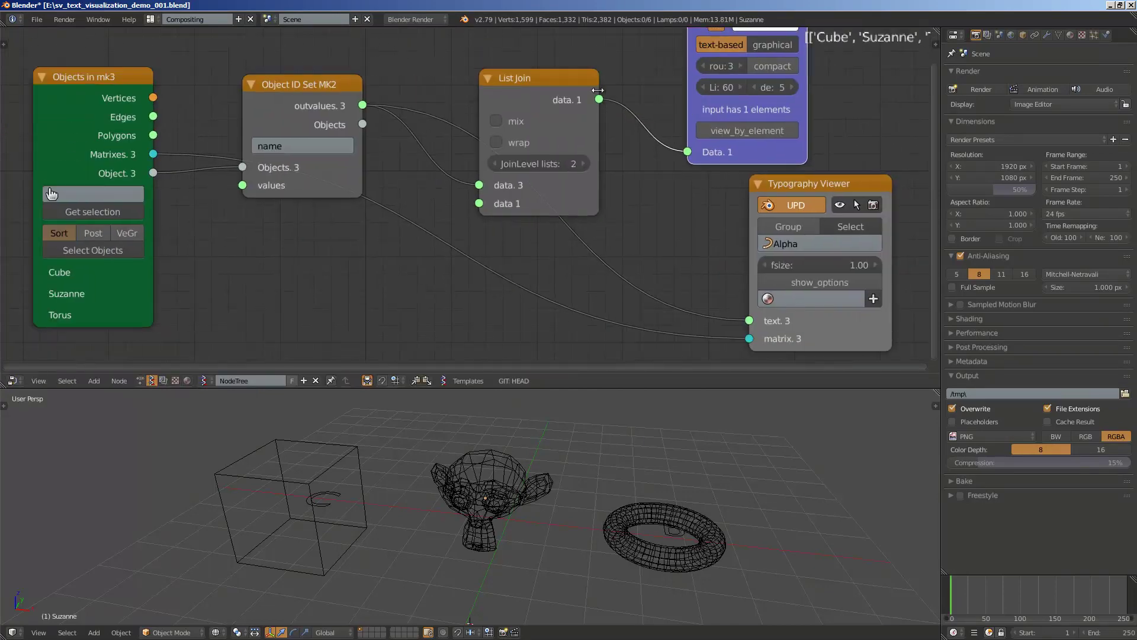
pyautogui.moveTo(597, 78); pyautogui.dragTo(806, 330)
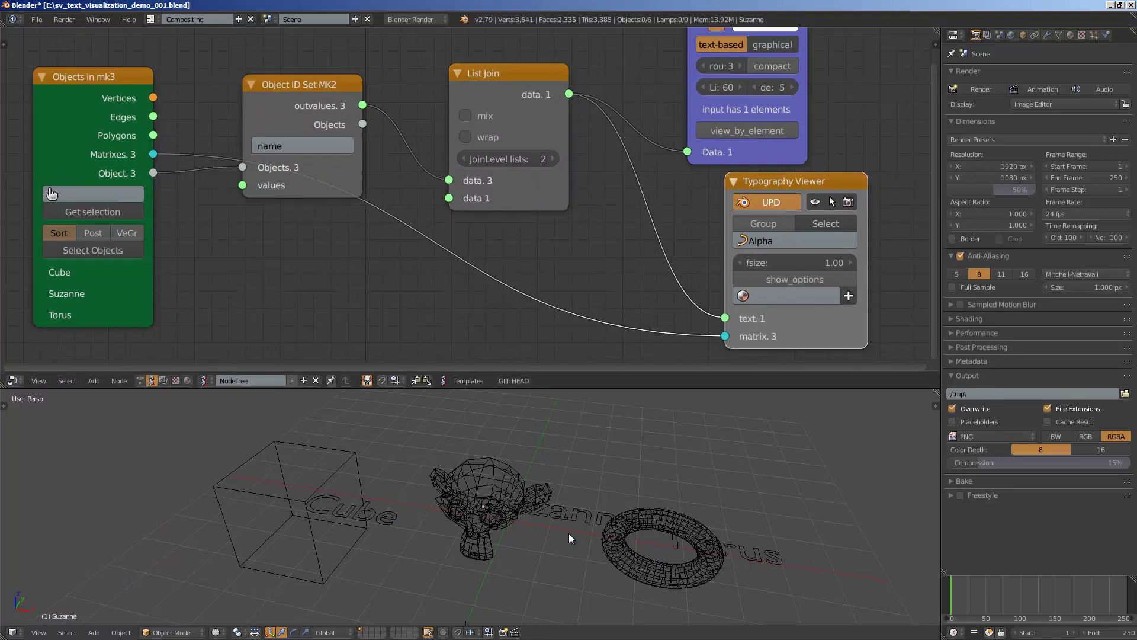
# Inspect where each name text sits relative to its object in wireframe and solid shading
pyautogui.press('z')
pyautogui.press('z')
pyautogui.press('z')
pyautogui.moveTo(375, 528); pyautogui.dragTo(639, 521, button='middle')
pyautogui.rightClick(394, 526)
pyautogui.press('z')
pyautogui.press('z')
pyautogui.press('z')
pyautogui.rightClick(640, 522)
pyautogui.rightClick(719, 537)
pyautogui.rightClick(346, 528)
pyautogui.rightClick(709, 524)
pyautogui.press('z')
pyautogui.moveTo(544, 512)
pyautogui.mouseDown(button='middle')
pyautogui.moveTo(532, 464)
pyautogui.moveTo(570, 525)
pyautogui.moveTo(541, 507)
pyautogui.mouseUp(button='middle')
pyautogui.press('z')
pyautogui.moveTo(571, 256); pyautogui.dragTo(488, 244, button='middle')
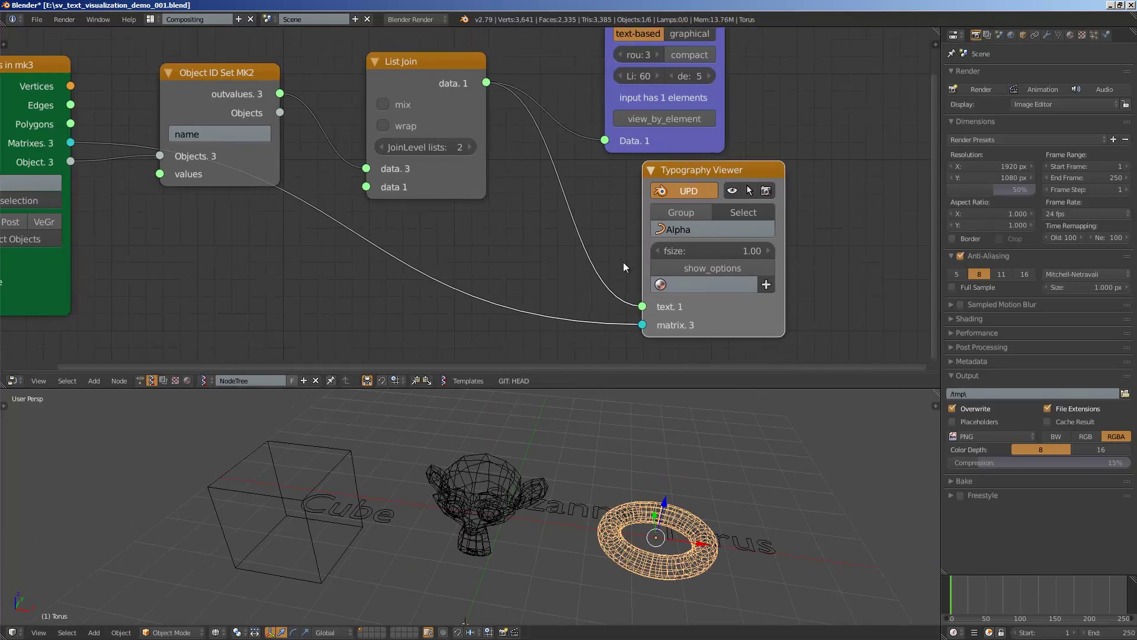
# Show the Typography Viewer's options, set align_x to CENTER, and save the file
pyautogui.click(706, 266)
pyautogui.moveTo(730, 326); pyautogui.dragTo(683, 174, button='middle')
pyautogui.moveTo(718, 268); pyautogui.dragTo(719, 217, button='middle')
pyautogui.click(705, 274)
pyautogui.click(686, 233)
pyautogui.press('z')
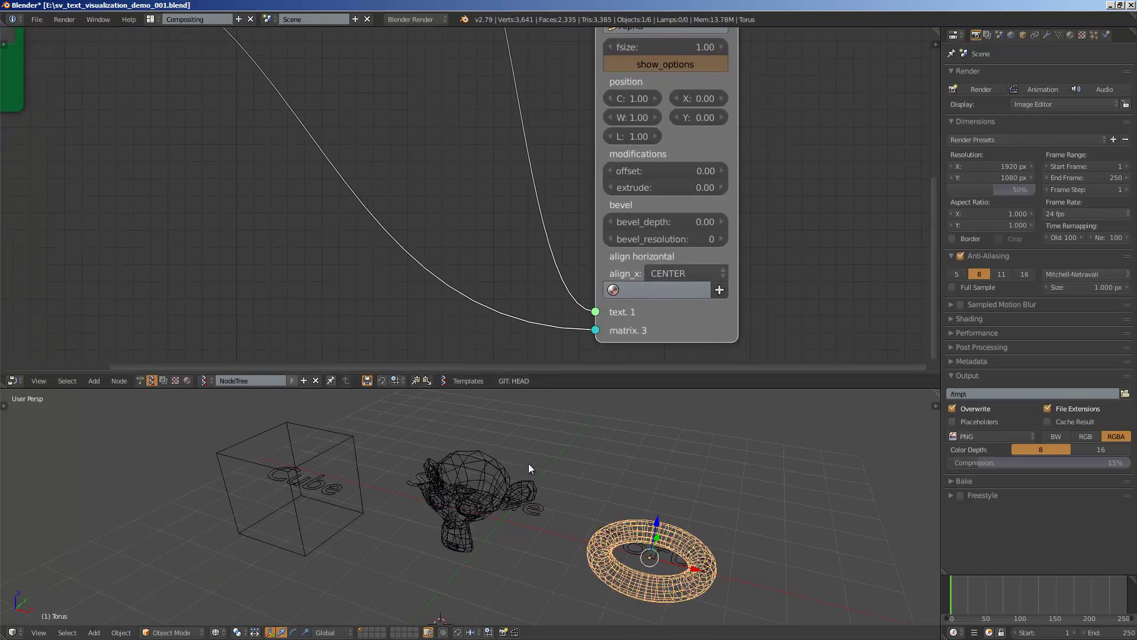
pyautogui.moveTo(528, 279)
pyautogui.mouseDown(button='middle')
pyautogui.moveTo(591, 243)
pyautogui.moveTo(669, 289)
pyautogui.mouseUp(button='middle')
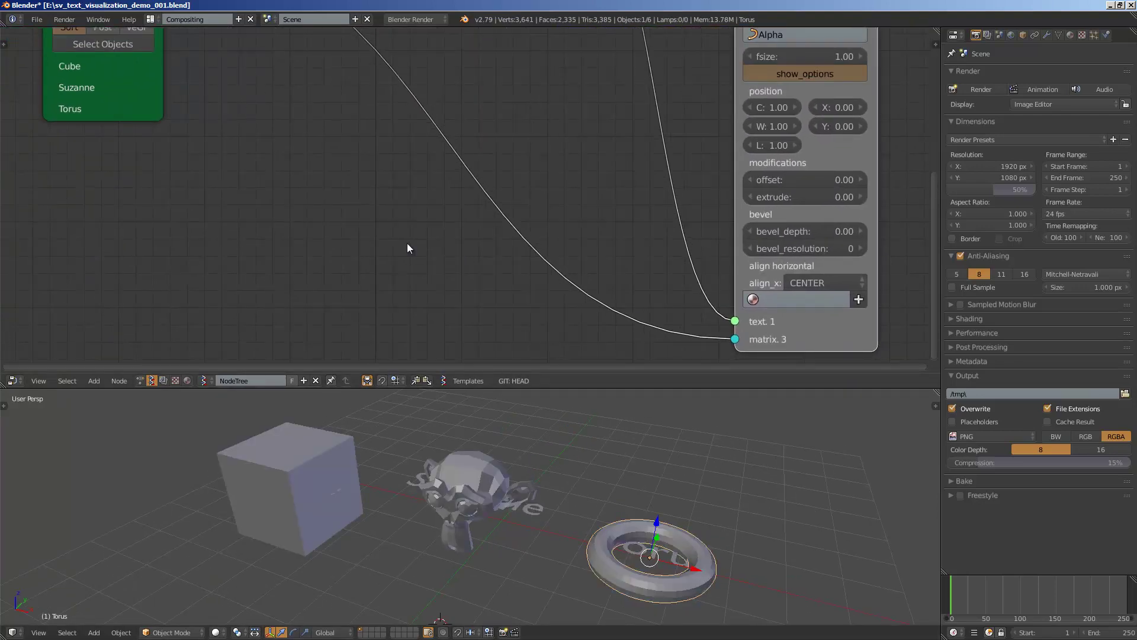
pyautogui.hotkey('ctrl', 's')
pyautogui.hotkey('alt', 'space')
pyautogui.write('matrix de')
pyautogui.press('Down')
pyautogui.press('Return')
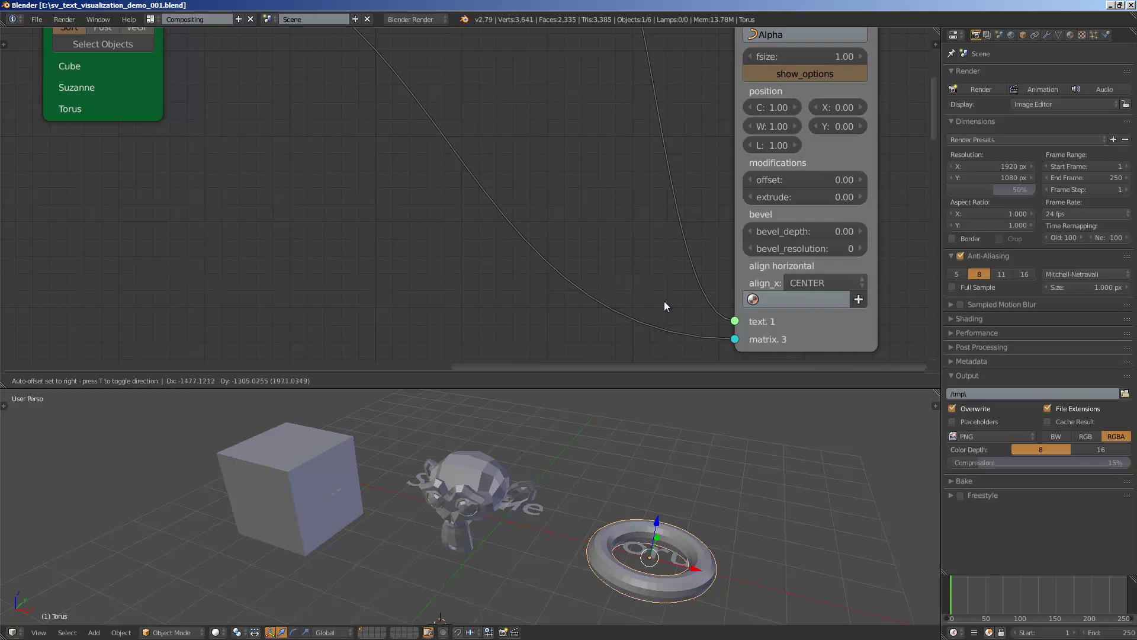
pyautogui.click(407, 254)
# Add a Matrix Deform node and wire it between the Objects in node's Matrixes output and the Typography Viewer's matrix input
pyautogui.hotkey('shift', 'a')
pyautogui.click(407, 253)
pyautogui.write('mat')
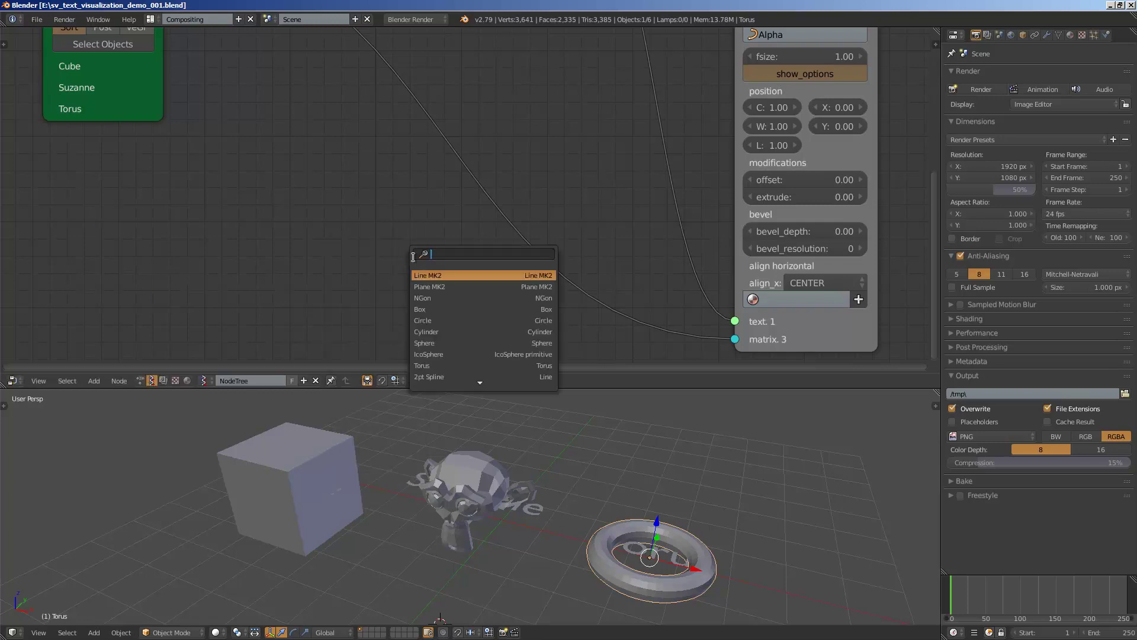
pyautogui.write('rix de')
pyautogui.press('Down')
pyautogui.press('Return')
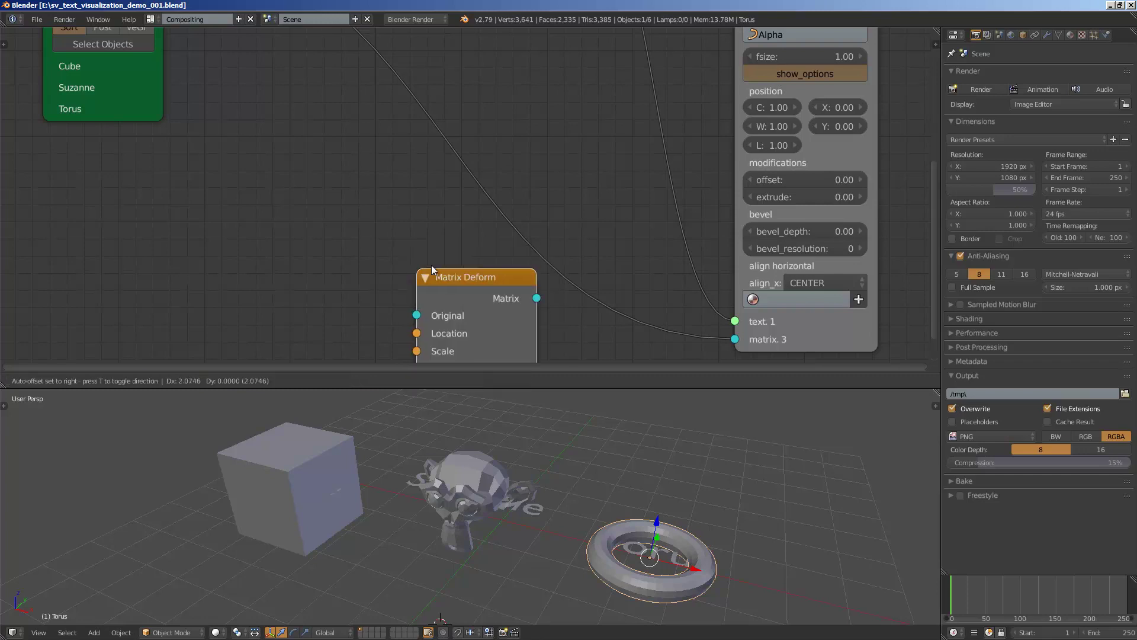
pyautogui.click(451, 177)
pyautogui.scroll(-3, 332, 137)
pyautogui.moveTo(323, 133); pyautogui.dragTo(322, 169, button='middle')
pyautogui.moveTo(173, 53); pyautogui.dragTo(133, 128)
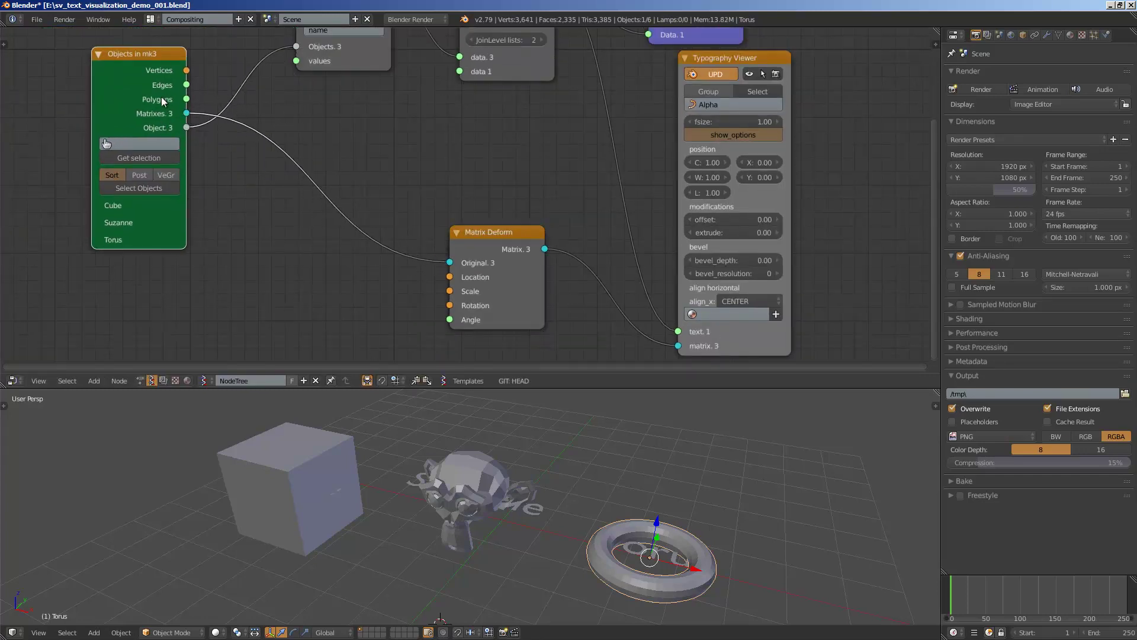
# Add a Vector in node and connect its Vectors output to the Matrix Deform node's Location input
pyautogui.moveTo(435, 460); pyautogui.dragTo(475, 479, button='middle')
pyautogui.moveTo(303, 277); pyautogui.dragTo(315, 266, button='middle')
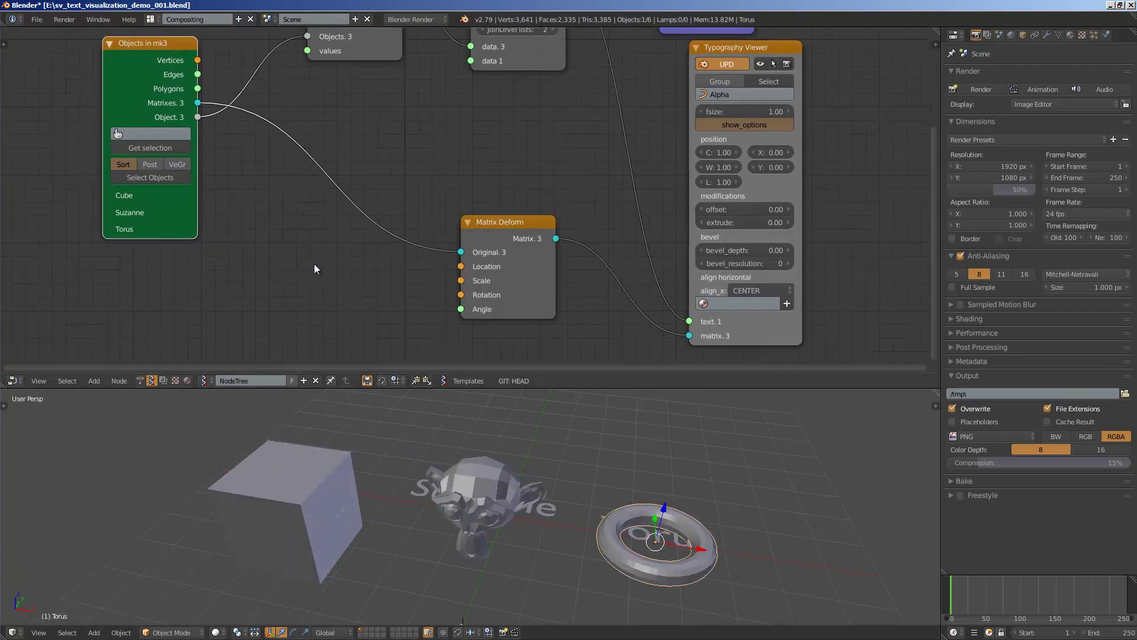
pyautogui.hotkey('shift', 'a')
pyautogui.click(313, 264)
pyautogui.write('vec')
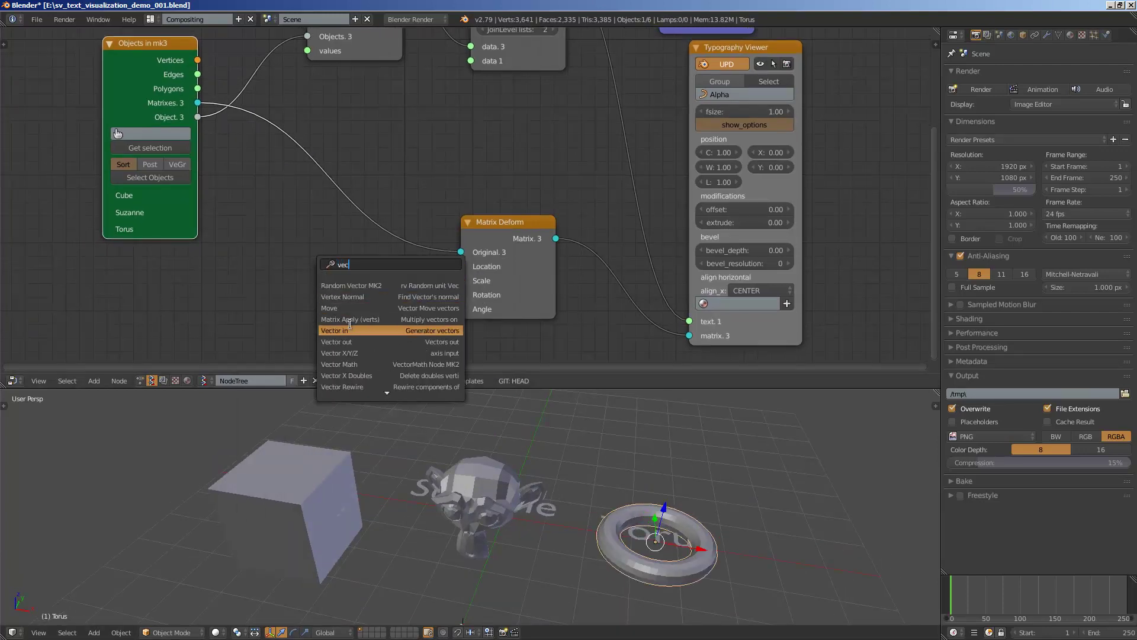
pyautogui.click(350, 329)
pyautogui.click(305, 260)
pyautogui.moveTo(372, 283); pyautogui.dragTo(461, 267)
# Set the Vector in node's Z to 1.470 to raise the texts above their objects and save the file
pyautogui.moveTo(353, 344); pyautogui.dragTo(384, 340)
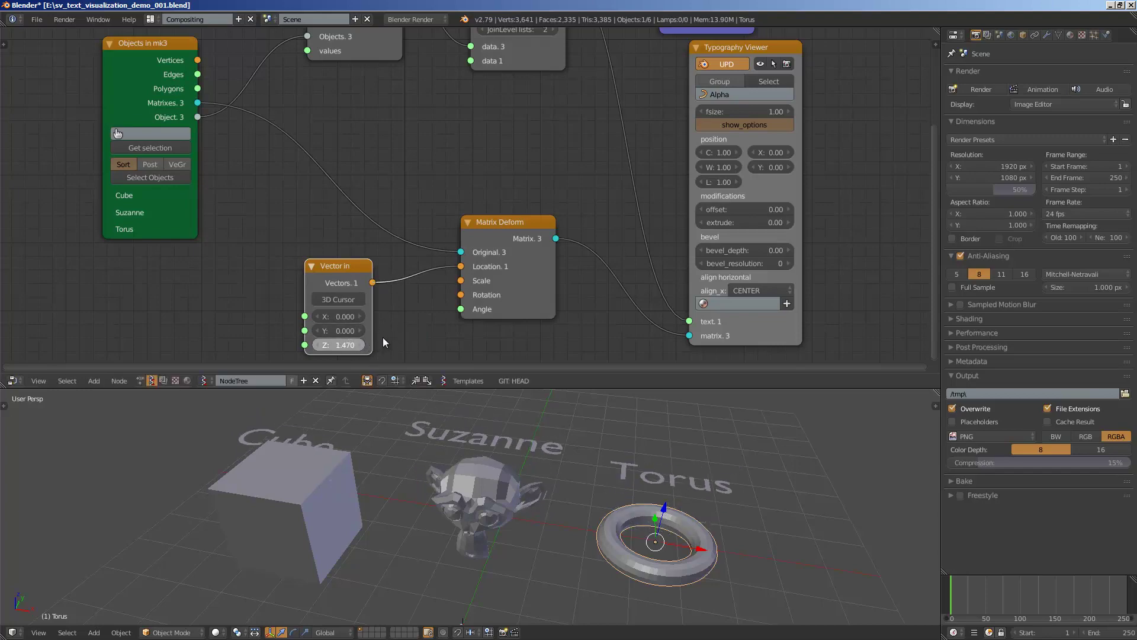
pyautogui.moveTo(449, 461); pyautogui.dragTo(654, 466, button='middle')
pyautogui.hotkey('ctrl', 's')
# Set the Typography Viewer's extrude to 0.04 and move the Vector in node farther from the Matrix Deform node
pyautogui.scroll(2, 584, 224)
pyautogui.moveTo(751, 223); pyautogui.dragTo(764, 223)
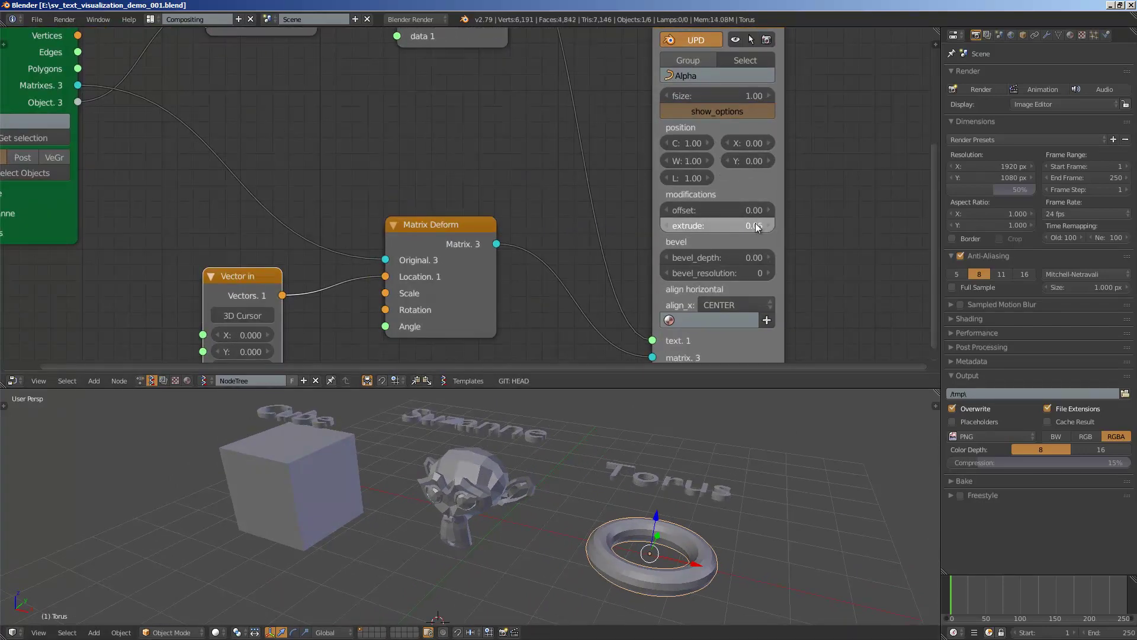
pyautogui.moveTo(433, 222); pyautogui.dragTo(478, 191, button='middle')
pyautogui.moveTo(539, 326); pyautogui.dragTo(571, 275, button='middle')
pyautogui.press('g')
# Add a Float node below the Matrix Deform node and shift the Vector in node slightly away
pyautogui.moveTo(352, 270); pyautogui.dragTo(382, 244, button='middle')
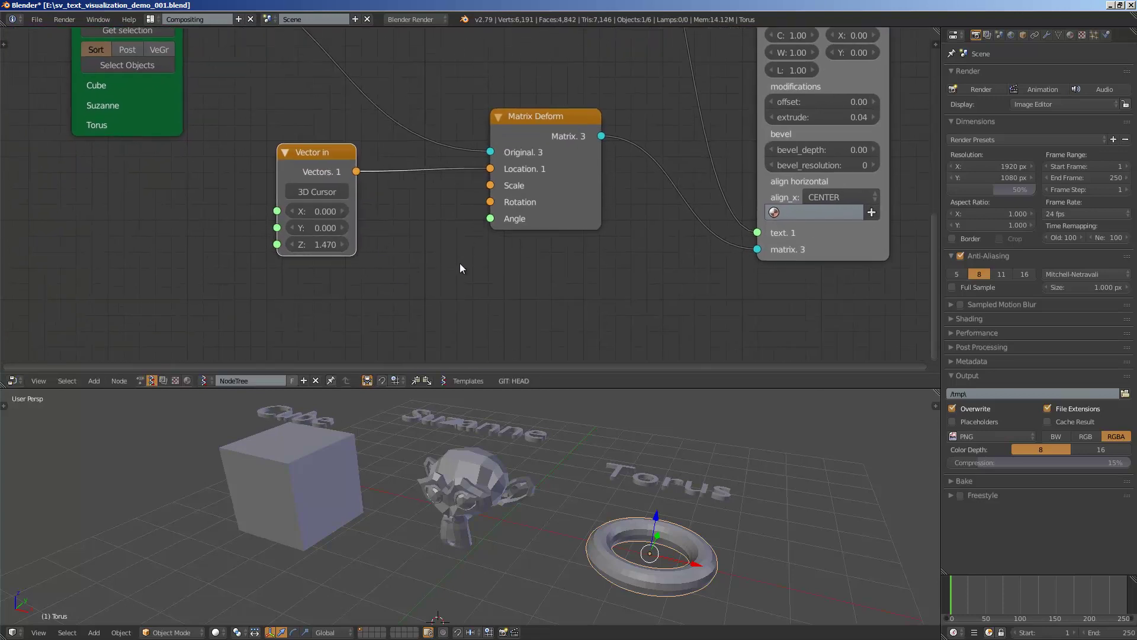
pyautogui.press('space')
pyautogui.write('float')
pyautogui.press('Down')
pyautogui.press('Return')
pyautogui.click(381, 259)
pyautogui.click(381, 264)
pyautogui.moveTo(312, 155); pyautogui.dragTo(297, 149)
# Connect the Float node's output to the Matrix Deform node's Angle input and set its value to 30.73
pyautogui.rightClick(662, 495)
pyautogui.rightClick(510, 453)
pyautogui.moveTo(464, 265); pyautogui.dragTo(492, 221)
pyautogui.moveTo(425, 301); pyautogui.dragTo(965, 279)
pyautogui.moveTo(396, 264); pyautogui.dragTo(426, 271)
pyautogui.moveTo(441, 227); pyautogui.dragTo(479, 200, button='middle')
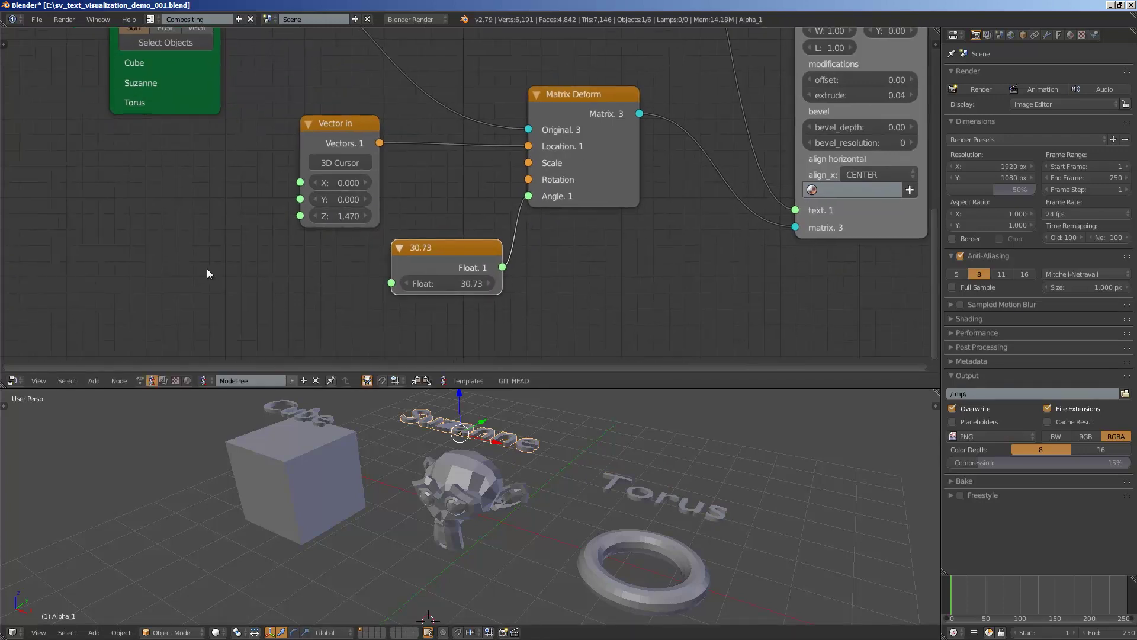
# Add an axis vector node with output [1, 1, 1] below the Vector in node and widen it
pyautogui.hotkey('alt', 'space')
pyautogui.write('z')
pyautogui.press('Down')
pyautogui.press('Down')
pyautogui.press('Return')
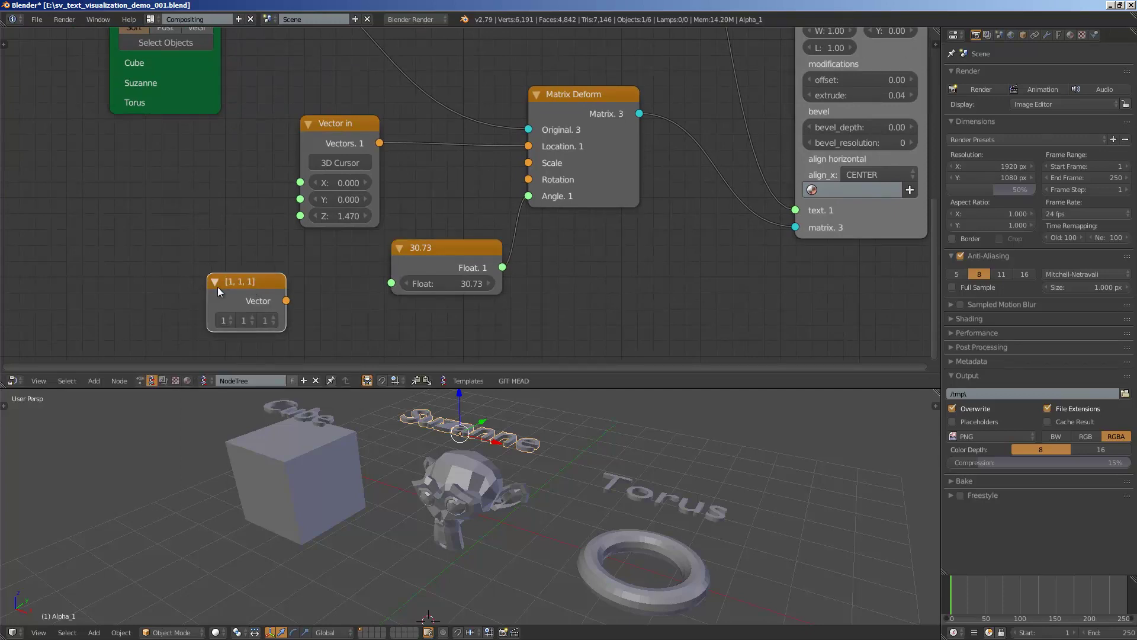
pyautogui.moveTo(214, 288); pyautogui.dragTo(178, 289)
pyautogui.moveTo(451, 457); pyautogui.dragTo(397, 521, button='middle')
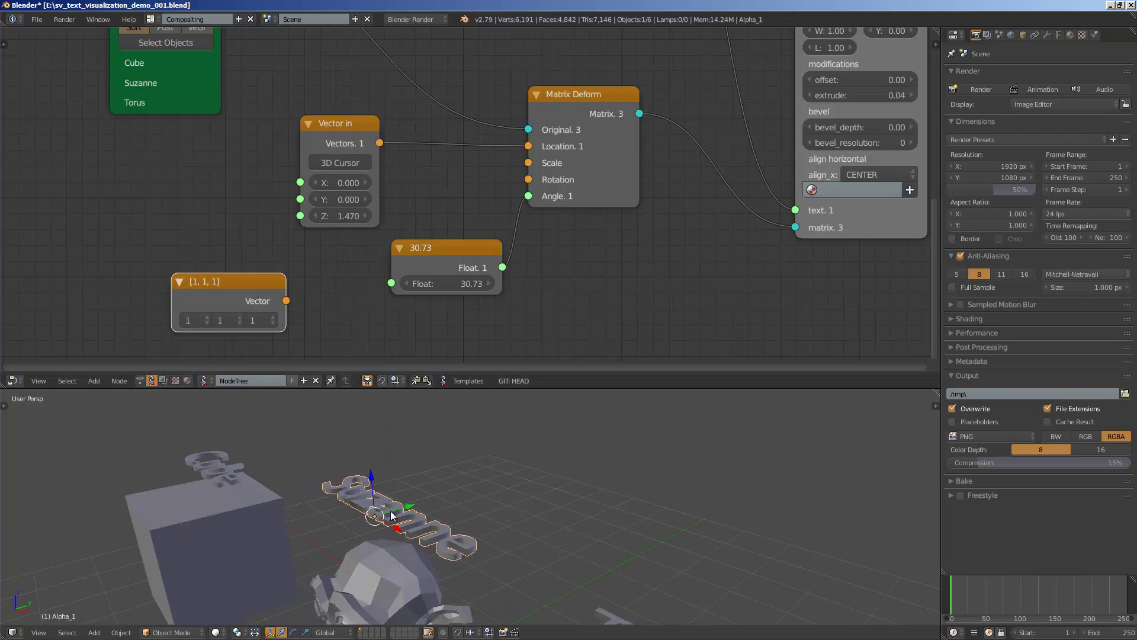
pyautogui.moveTo(248, 330); pyautogui.dragTo(330, 244, button='middle')
# Set the axis vector to [1, 0, 0] and connect its output to the Matrix Deform node's Rotation input
pyautogui.click(258, 317)
pyautogui.click(258, 279)
pyautogui.click(289, 315)
pyautogui.click(290, 285)
pyautogui.scroll(-2, 302, 284)
pyautogui.moveTo(361, 234); pyautogui.dragTo(567, 130)
pyautogui.moveTo(527, 196); pyautogui.dragTo(926, 291)
# Set the Float node's value to 90 to stand the texts upright and save the file
pyautogui.click(488, 244)
pyautogui.write('90')
pyautogui.press('Return')
pyautogui.moveTo(515, 509)
pyautogui.mouseDown(button='middle')
pyautogui.moveTo(591, 468)
pyautogui.moveTo(495, 509)
pyautogui.mouseUp(button='middle')
pyautogui.press('a')
pyautogui.press('a')
pyautogui.press('a')
pyautogui.hotkey('ctrl', 's')
# Enlarge the 3D viewport, add a cone mesh, and place it above the Cube text
pyautogui.click(495, 510)
pyautogui.moveTo(566, 387); pyautogui.dragTo(566, 333)
pyautogui.keyDown('shift'); pyautogui.moveTo(517, 461); pyautogui.dragTo(491, 515, button='middle'); pyautogui.keyUp('shift')
pyautogui.hotkey('shift', 'a')
pyautogui.moveTo(518, 431)
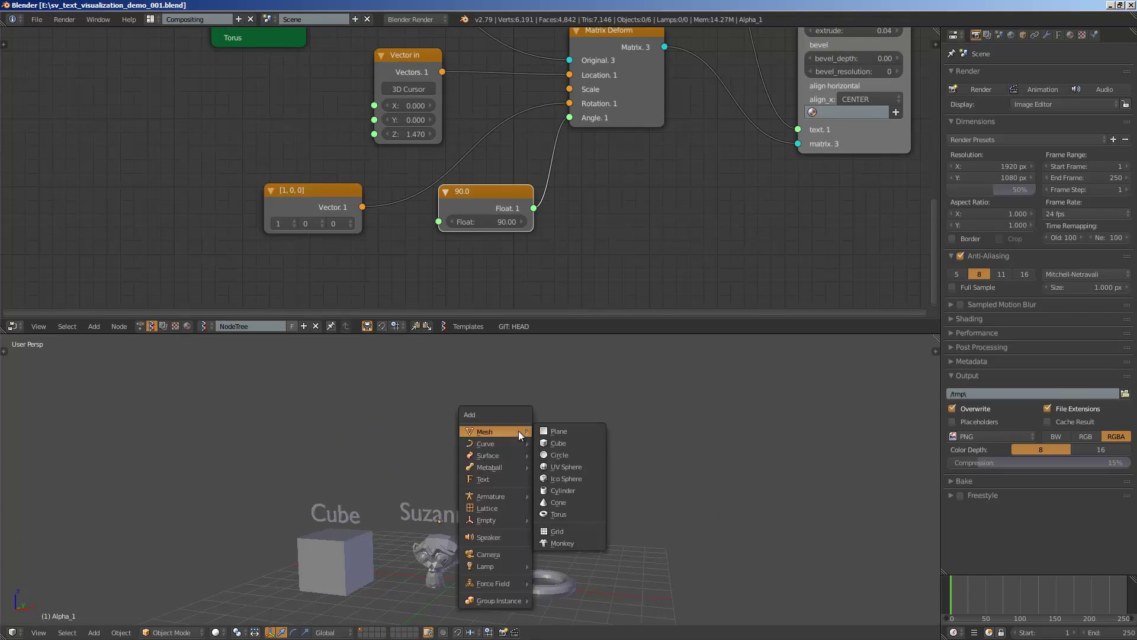
pyautogui.click(569, 501)
pyautogui.press('g')
pyautogui.click(482, 567)
# Add a cylinder mesh and place it above the Suzanne text
pyautogui.hotkey('shift', 'a')
pyautogui.moveTo(483, 461)
pyautogui.click(552, 516)
pyautogui.press('g')
pyautogui.click(517, 609)
# Add an ico sphere mesh and place it above the Torus text
pyautogui.hotkey('shift', 'a')
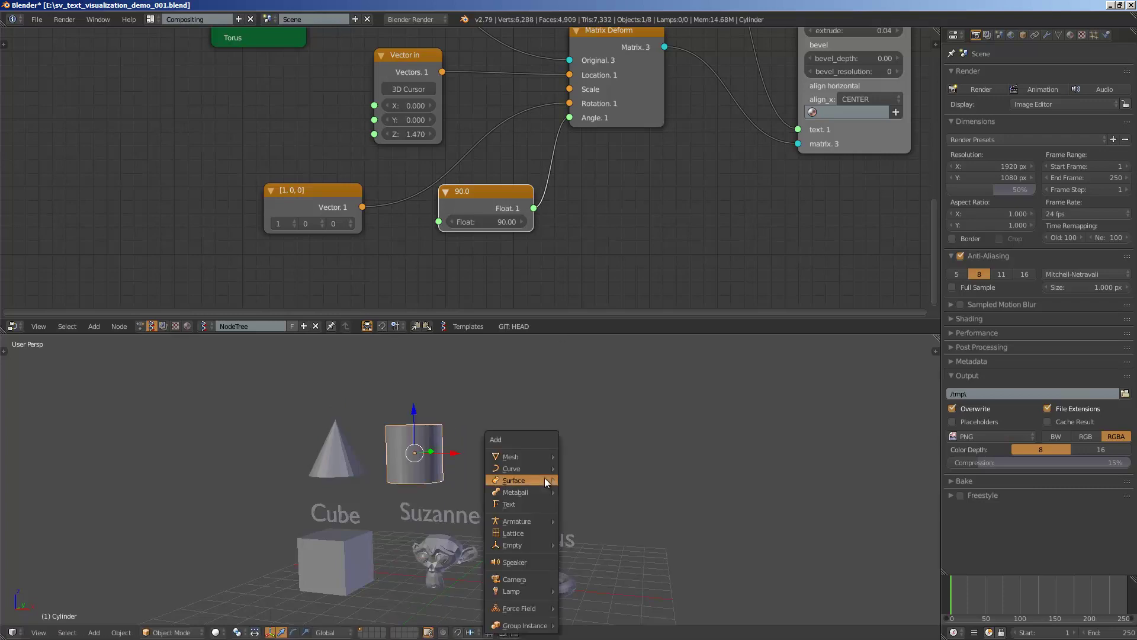
pyautogui.moveTo(546, 459)
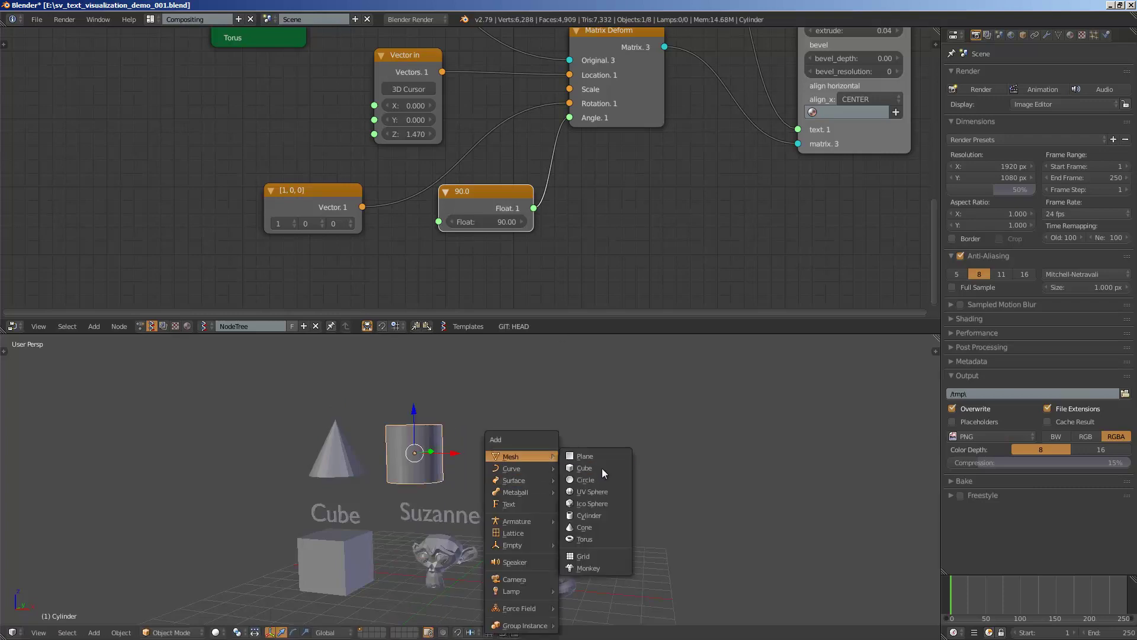
pyautogui.click(585, 505)
pyautogui.press('g')
pyautogui.click(667, 362)
# Add a camera and place it above the cylinder
pyautogui.hotkey('shift', 'a')
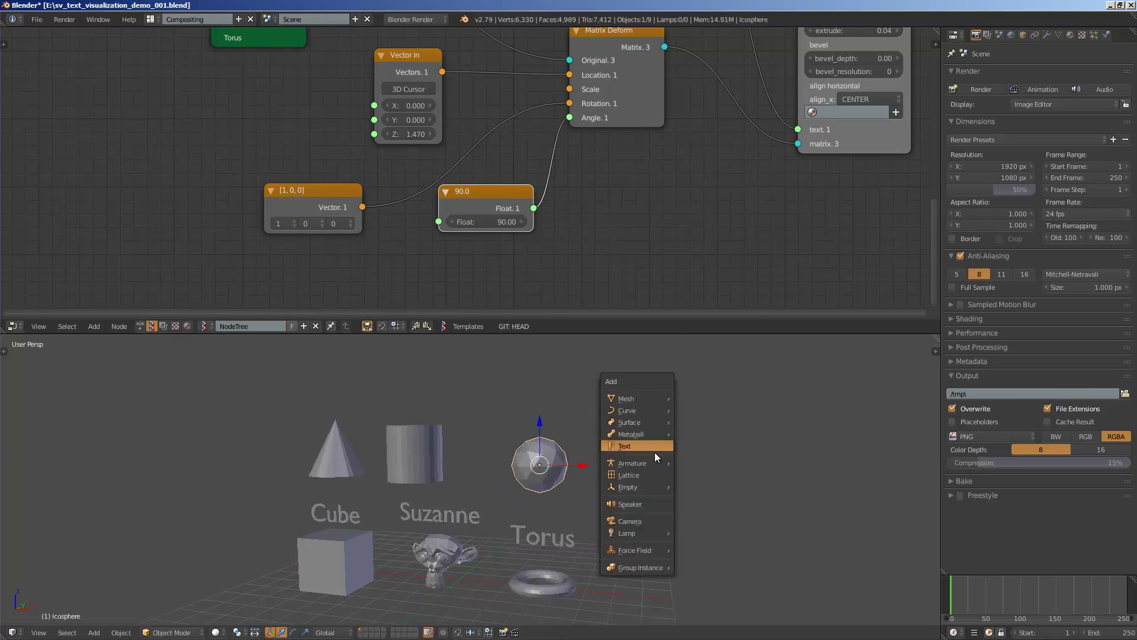
pyautogui.click(652, 520)
pyautogui.press('g')
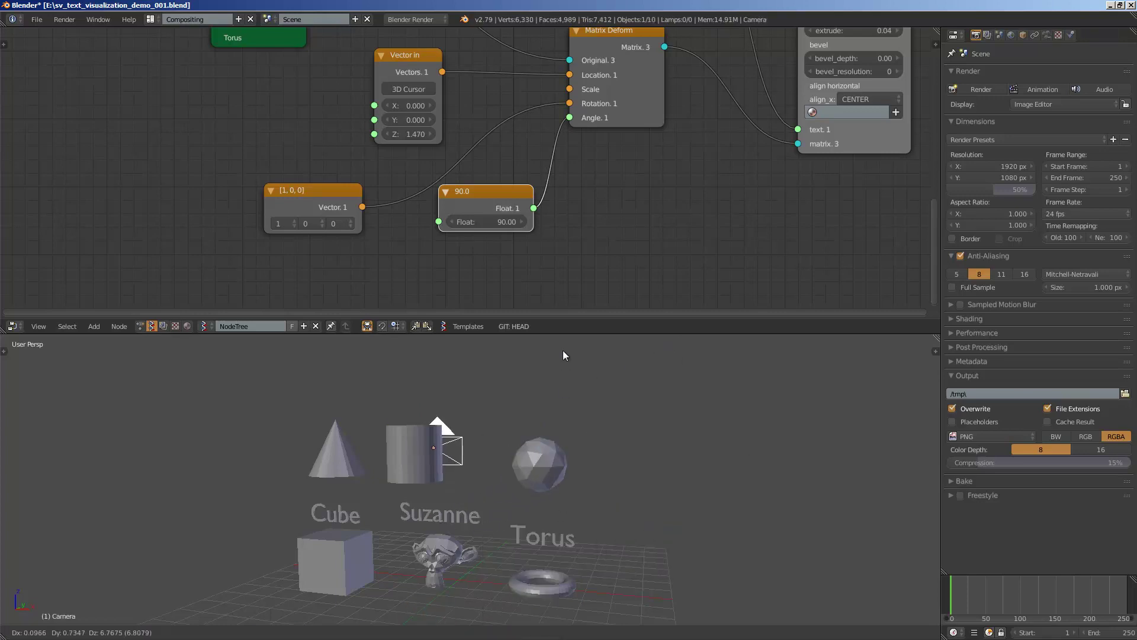
pyautogui.click(553, 503)
pyautogui.hotkey('shift', 'a')
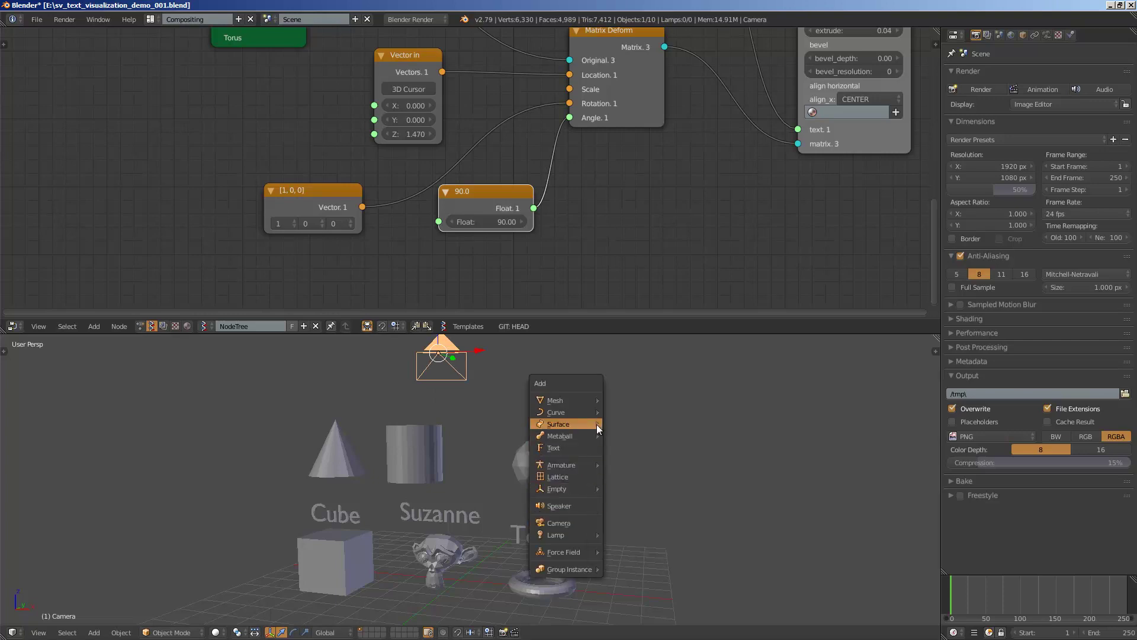
pyautogui.moveTo(581, 399)
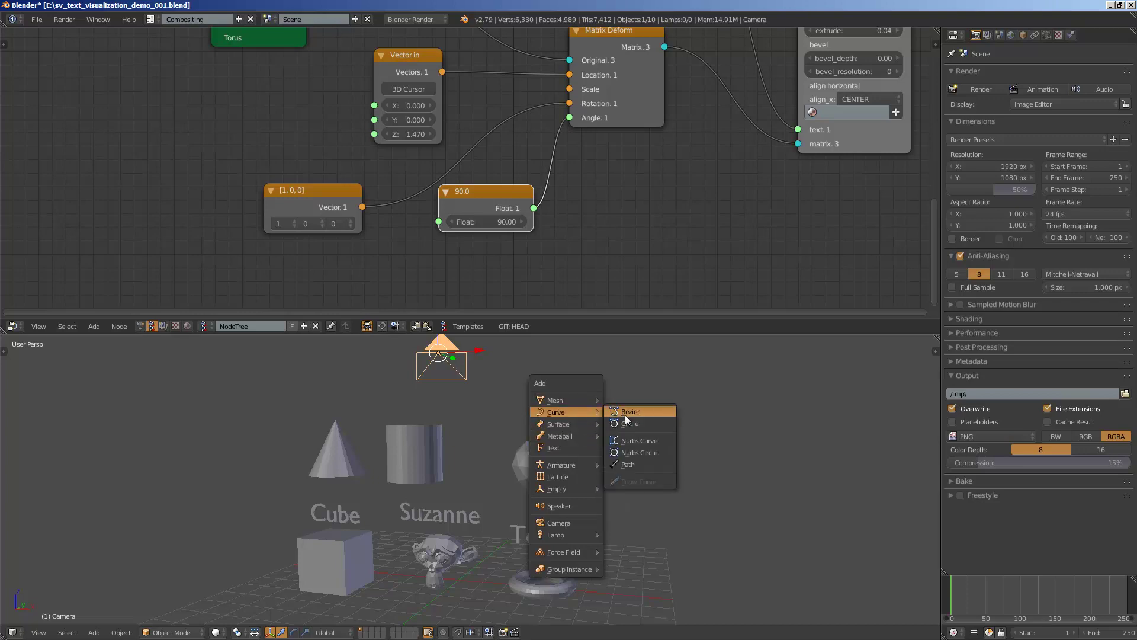
pyautogui.moveTo(584, 536)
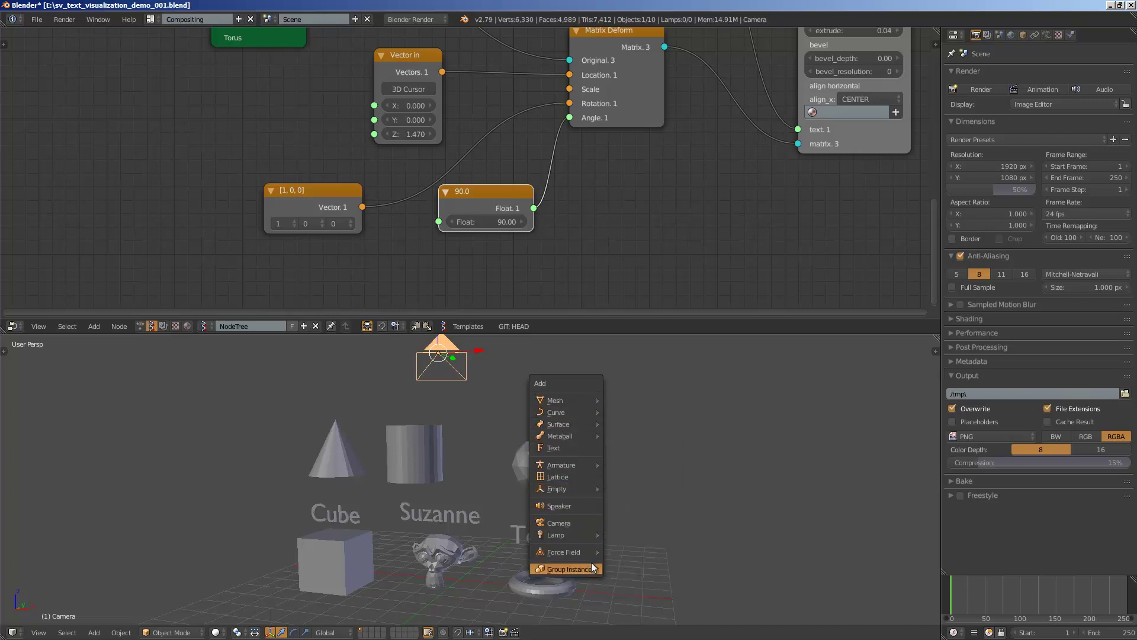
pyautogui.click(407, 393)
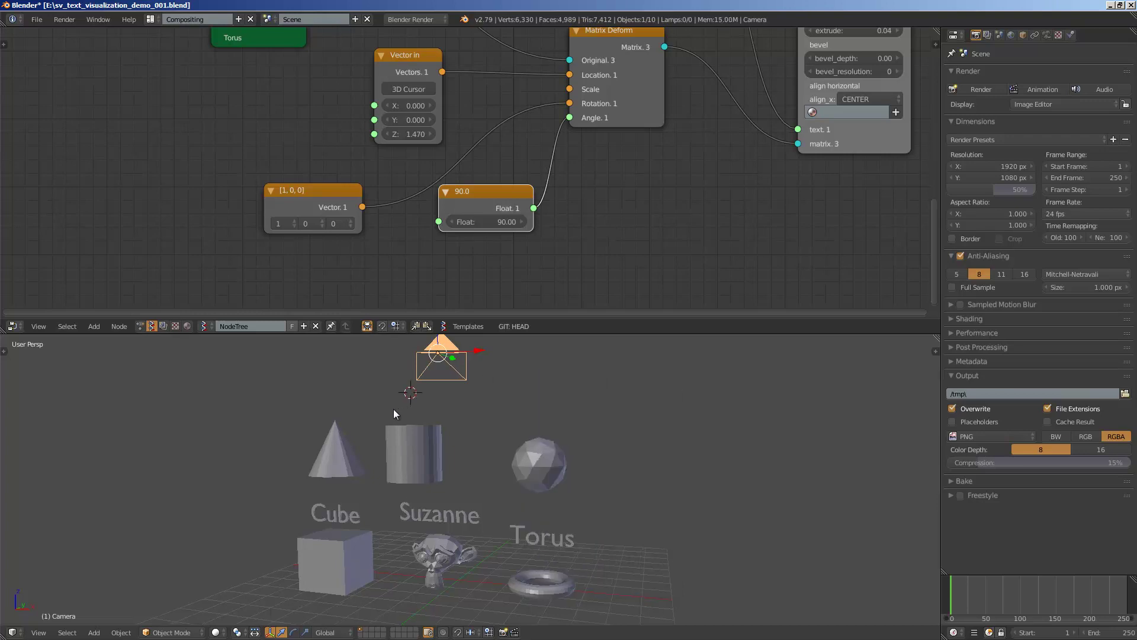
# Select the cone, cylinder, icosphere, cube, Suzanne, torus and camera, and load the selection into the Objects in node
pyautogui.rightClick(362, 464)
pyautogui.keyDown('shift'); pyautogui.rightClick(404, 463); pyautogui.keyUp('shift')
pyautogui.keyDown('shift'); pyautogui.rightClick(528, 464); pyautogui.keyUp('shift')
pyautogui.keyDown('shift'); pyautogui.rightClick(362, 568); pyautogui.keyUp('shift')
pyautogui.keyDown('shift'); pyautogui.rightClick(426, 572); pyautogui.keyUp('shift')
pyautogui.keyDown('shift'); pyautogui.rightClick(536, 576); pyautogui.keyUp('shift')
pyautogui.keyDown('shift'); pyautogui.rightClick(464, 375); pyautogui.keyUp('shift')
pyautogui.scroll(-2, 513, 415)
pyautogui.moveTo(346, 173); pyautogui.dragTo(412, 279, button='middle')
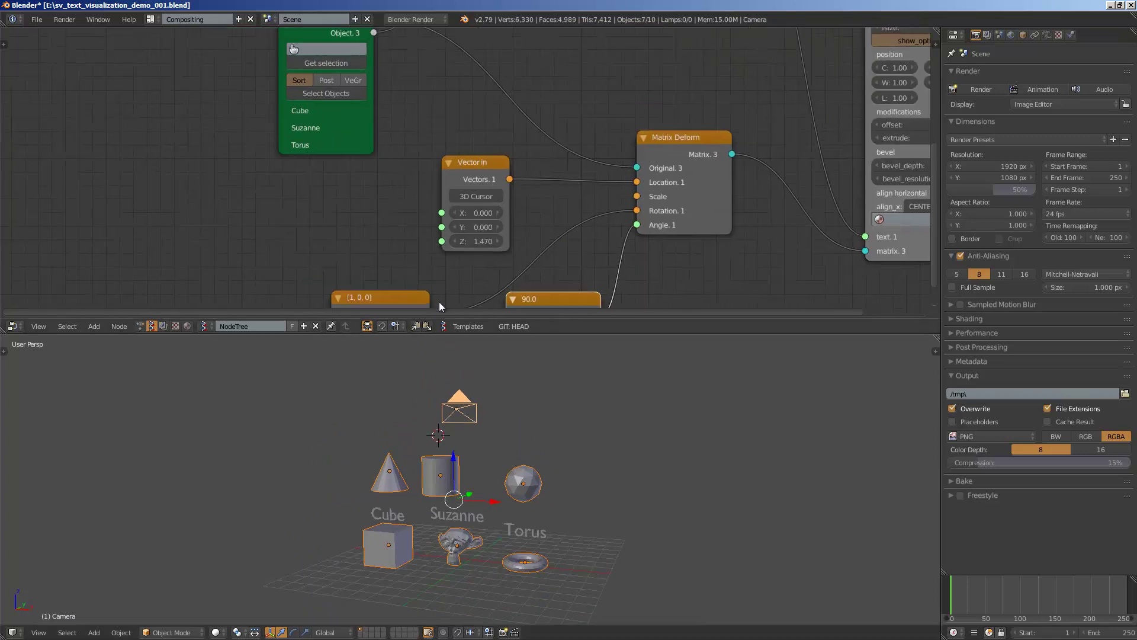
pyautogui.moveTo(299, 160); pyautogui.dragTo(291, 217, button='middle')
pyautogui.click(308, 119)
# Reset the camera's location and rotation, raise it along Z above the other objects, and go to frame 75 to refresh the texts
pyautogui.moveTo(533, 503); pyautogui.dragTo(468, 457, button='middle')
pyautogui.scroll(2, 557, 463)
pyautogui.rightClick(441, 385)
pyautogui.moveTo(478, 402); pyautogui.dragTo(478, 410, button='middle')
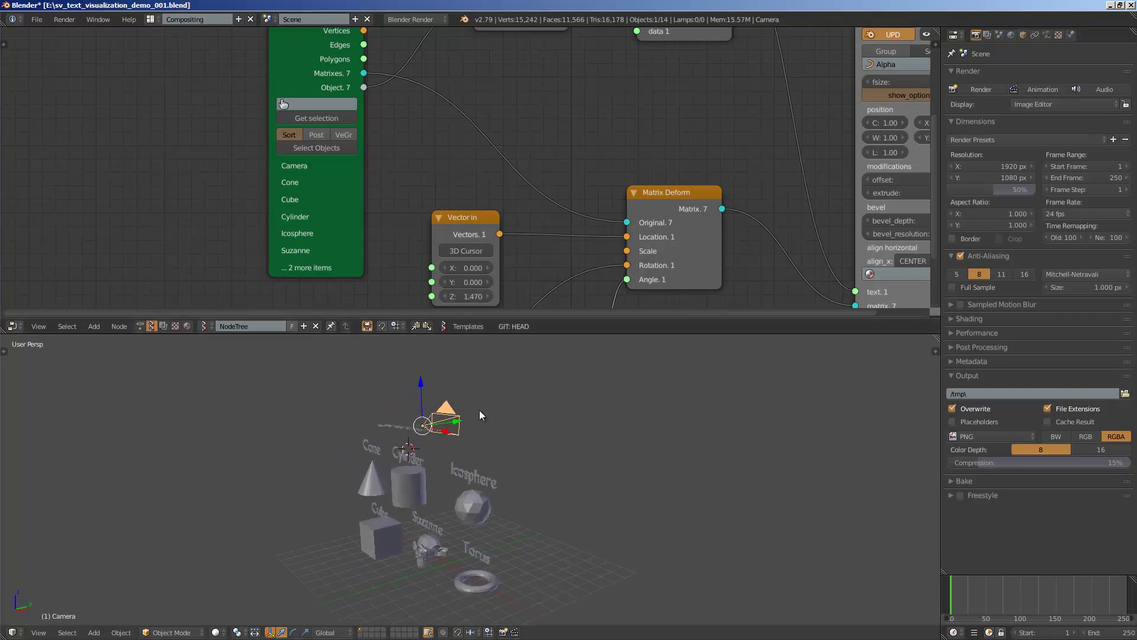
pyautogui.hotkey('alt', 'g')
pyautogui.press('g')
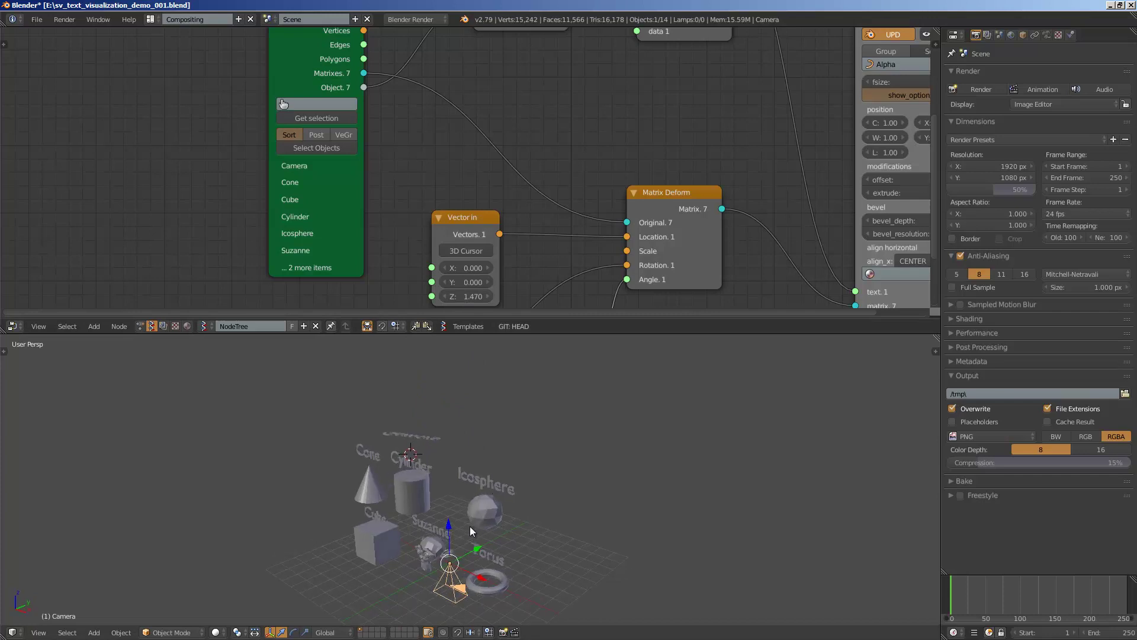
pyautogui.press('z')
pyautogui.click(446, 347)
pyautogui.click(984, 585)
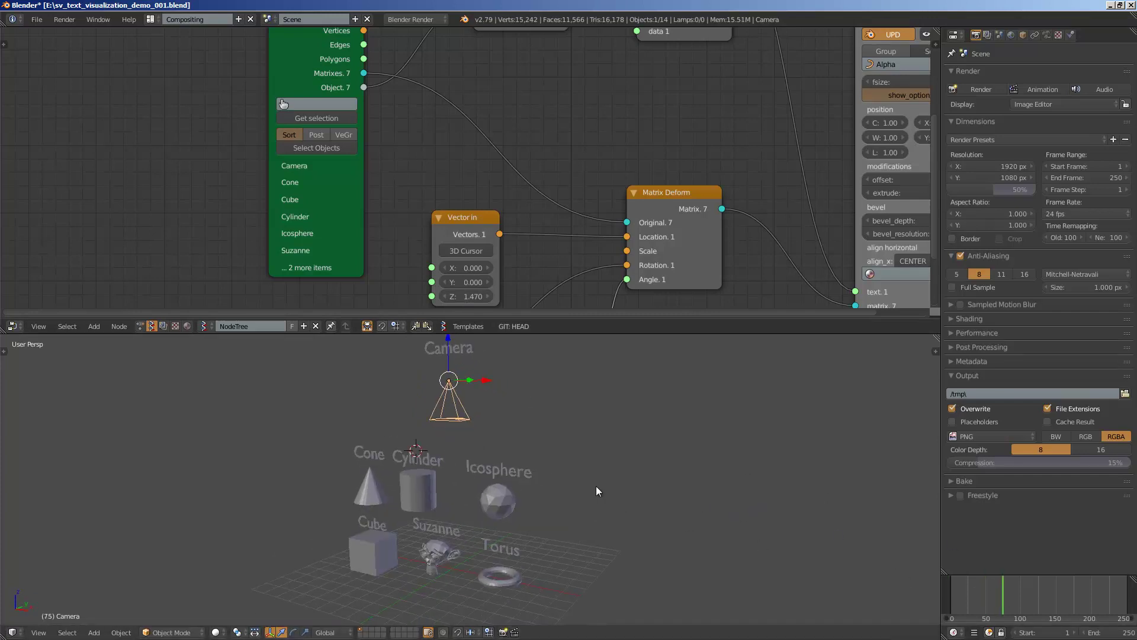
# Inspect the name texts above the individual objects from several angles and enlarge the 3D viewport
pyautogui.rightClick(353, 484)
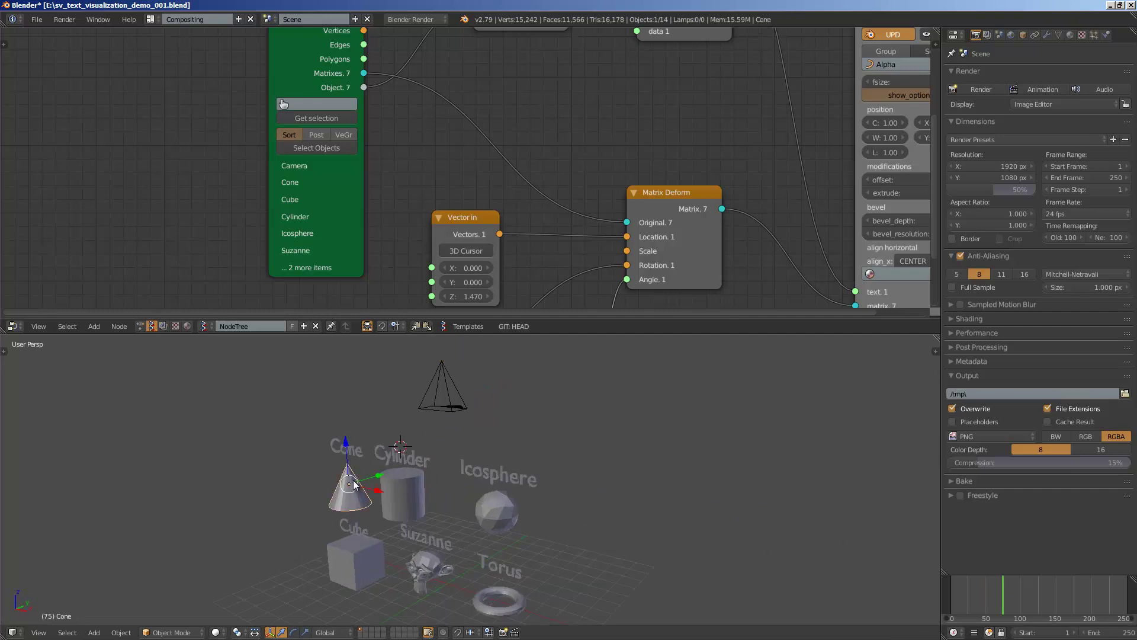
pyautogui.rightClick(499, 515)
pyautogui.moveTo(486, 521); pyautogui.dragTo(539, 537, button='middle')
pyautogui.rightClick(396, 585)
pyautogui.rightClick(461, 574)
pyautogui.rightClick(514, 582)
pyautogui.moveTo(513, 582); pyautogui.dragTo(483, 579, button='middle')
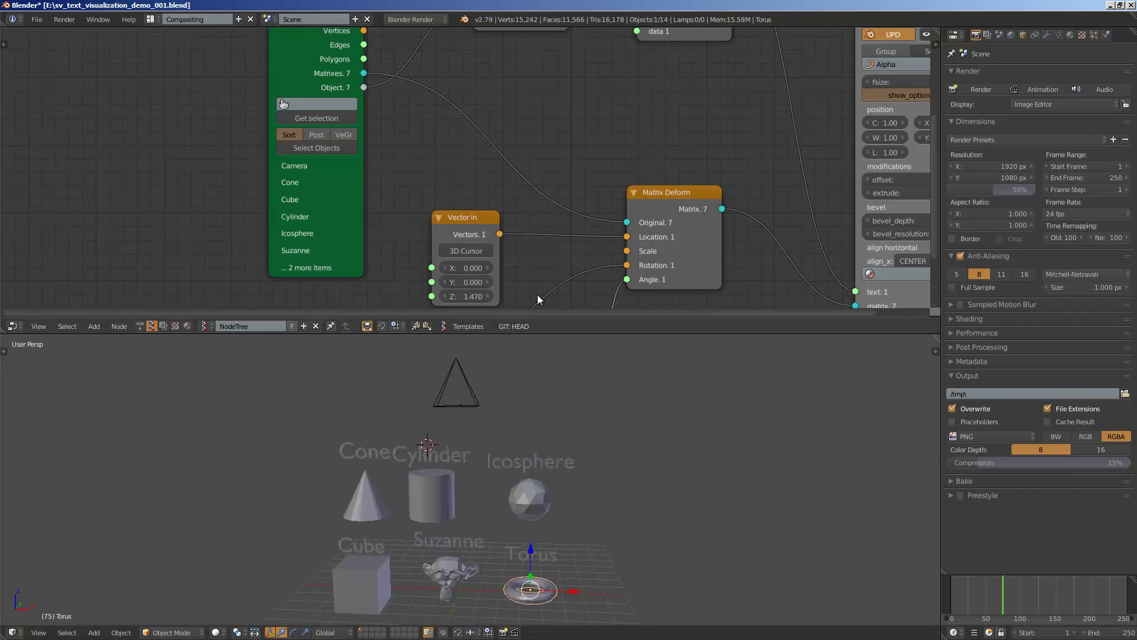
pyautogui.moveTo(569, 334); pyautogui.dragTo(572, 184)
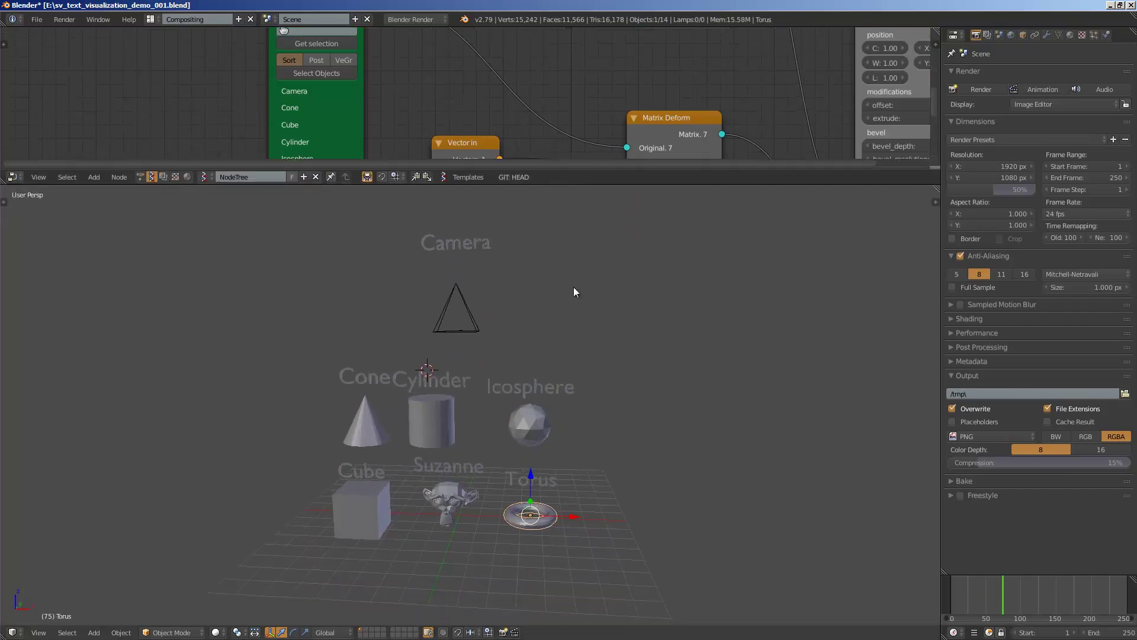
# Move the camera closer to the meshes, change the frame to refresh its text, and save the file
pyautogui.moveTo(574, 307); pyautogui.dragTo(536, 373, button='middle')
pyautogui.rightClick(443, 342)
pyautogui.press('g')
pyautogui.click(404, 382)
pyautogui.click(1013, 598)
pyautogui.moveTo(613, 468); pyautogui.dragTo(414, 247, button='middle')
pyautogui.press('a')
pyautogui.hotkey('ctrl', 's')
# Move the cone away from the cylinder, go to frame 129 to refresh the texts, and save the file
pyautogui.rightClick(340, 443)
pyautogui.press('g')
pyautogui.click(304, 434)
pyautogui.click(1041, 603)
pyautogui.hotkey('ctrl', 's')
pyautogui.click(416, 418)
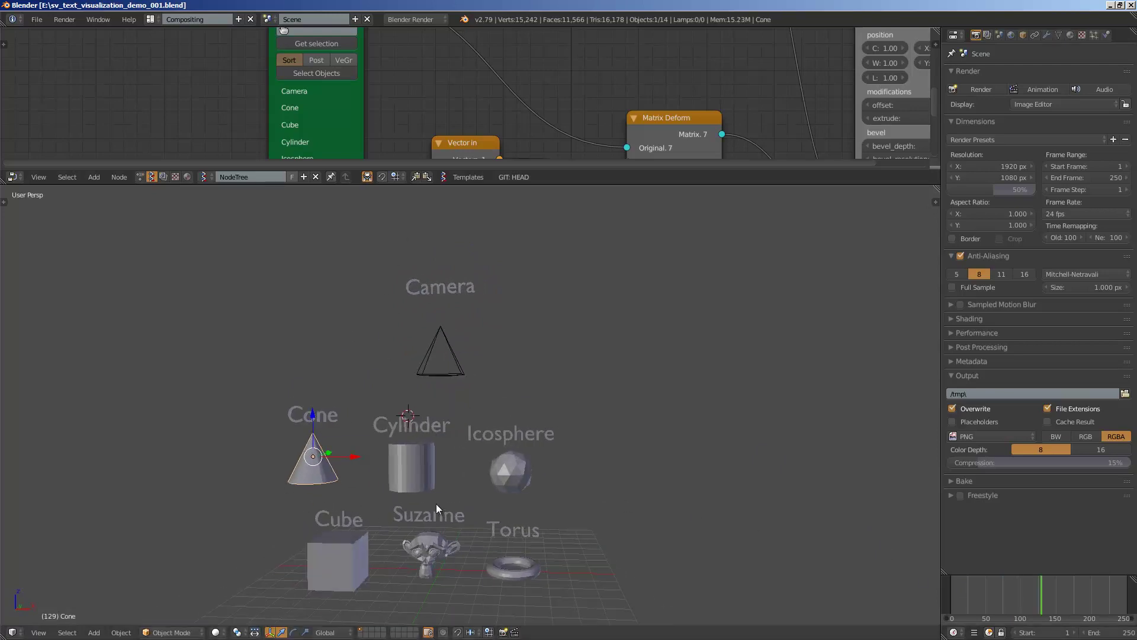
# Give the node editor more height, deselect all objects in the 3D view, and save the file
pyautogui.moveTo(428, 495); pyautogui.dragTo(420, 491, button='middle')
pyautogui.scroll(-3, 459, 94)
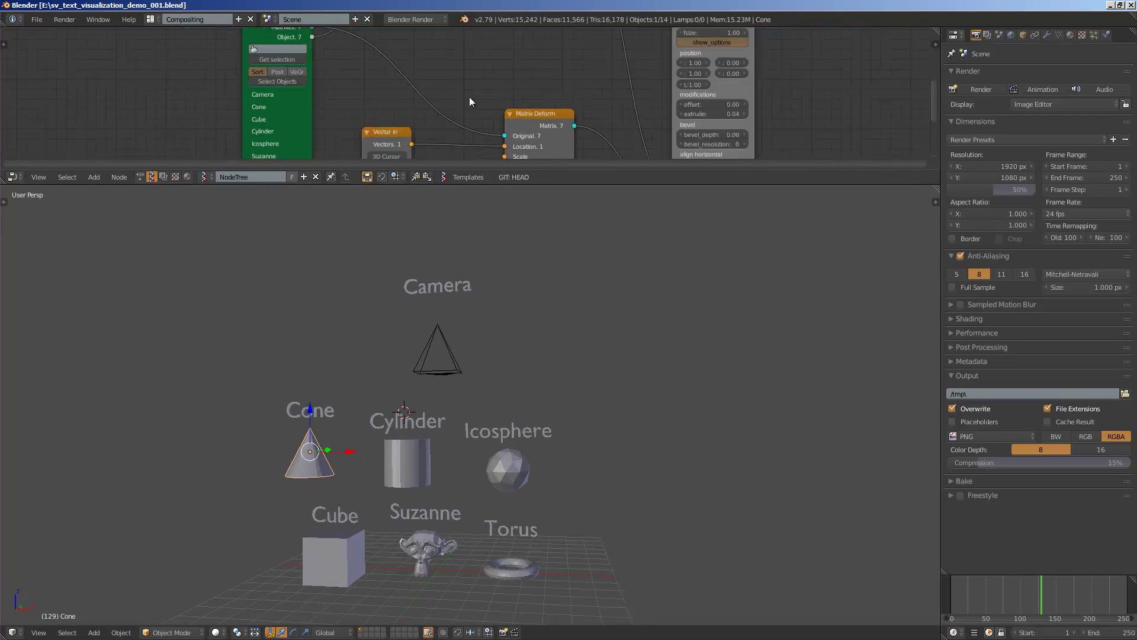
pyautogui.moveTo(450, 185); pyautogui.dragTo(457, 253)
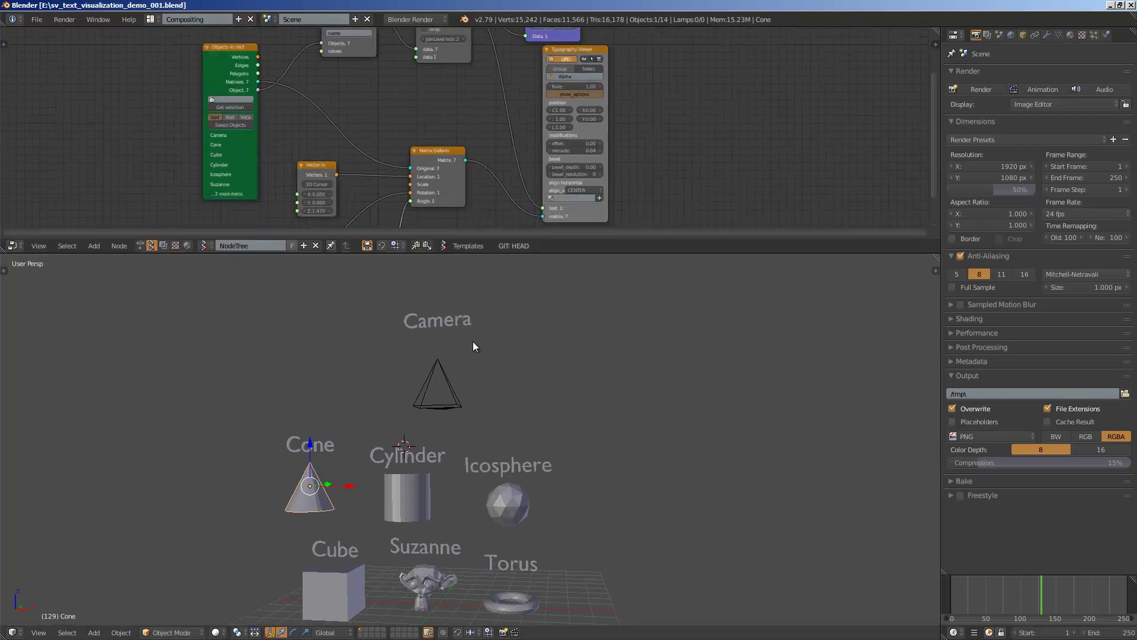
pyautogui.moveTo(465, 350); pyautogui.dragTo(461, 433, button='middle')
pyautogui.scroll(-3, 467, 423)
pyautogui.press('a')
pyautogui.scroll(2, 462, 433)
pyautogui.click(586, 388)
pyautogui.scroll(-2, 586, 385)
pyautogui.hotkey('ctrl', 's')
pyautogui.click(558, 381)
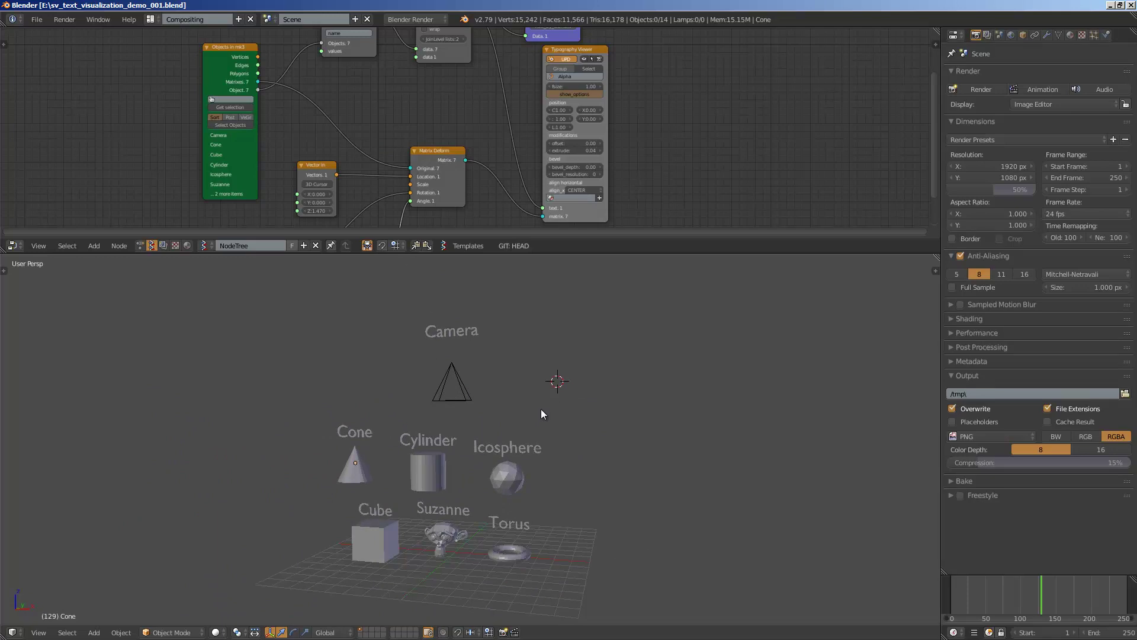
pyautogui.scroll(2, 532, 472)
pyautogui.scroll(-2, 532, 471)
pyautogui.moveTo(531, 468); pyautogui.dragTo(325, 454, button='middle')
pyautogui.scroll(4, 324, 455)
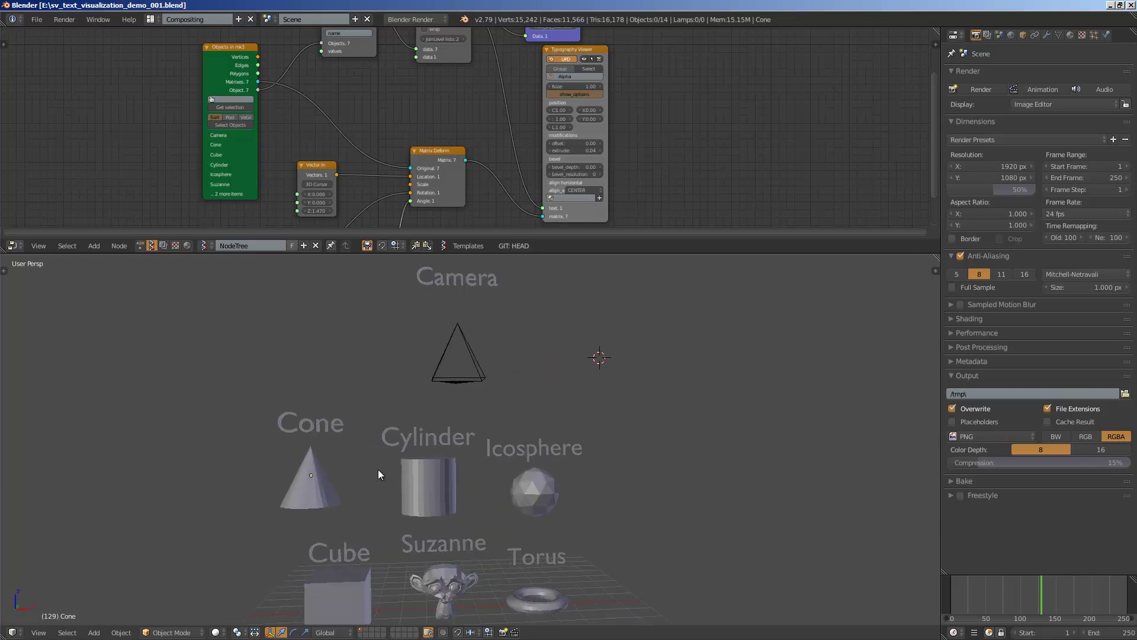
pyautogui.scroll(-1, 335, 474)
pyautogui.scroll(-1, 354, 216)
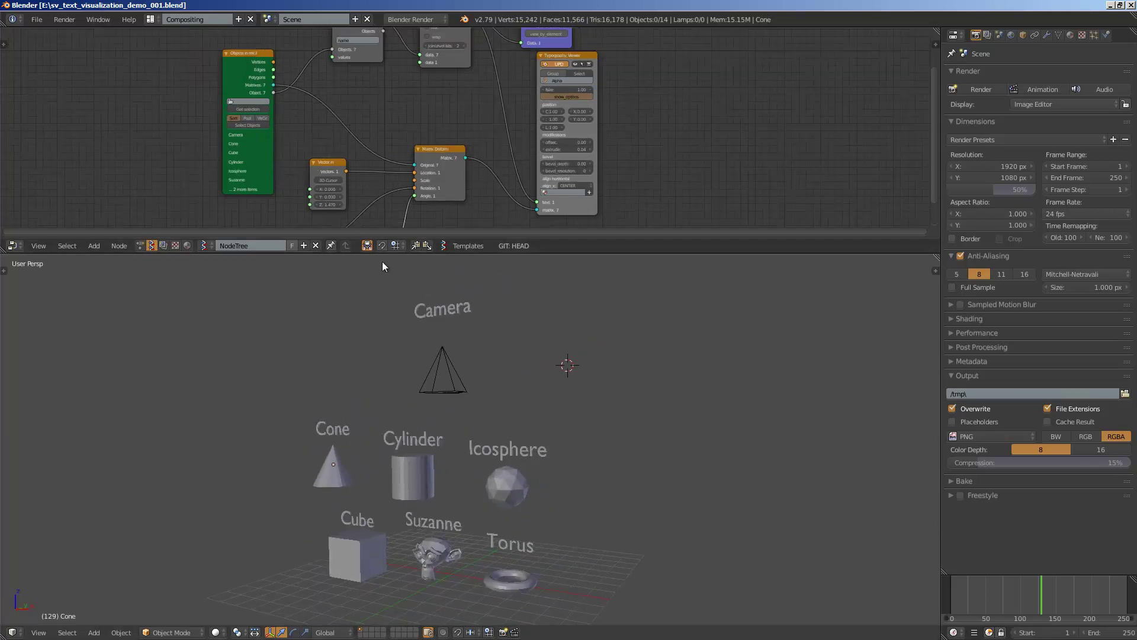
# Enlarge the node editor, set the Object ID Set node's property to location, and go to frame 73 to refresh the texts
pyautogui.moveTo(398, 254); pyautogui.dragTo(438, 382)
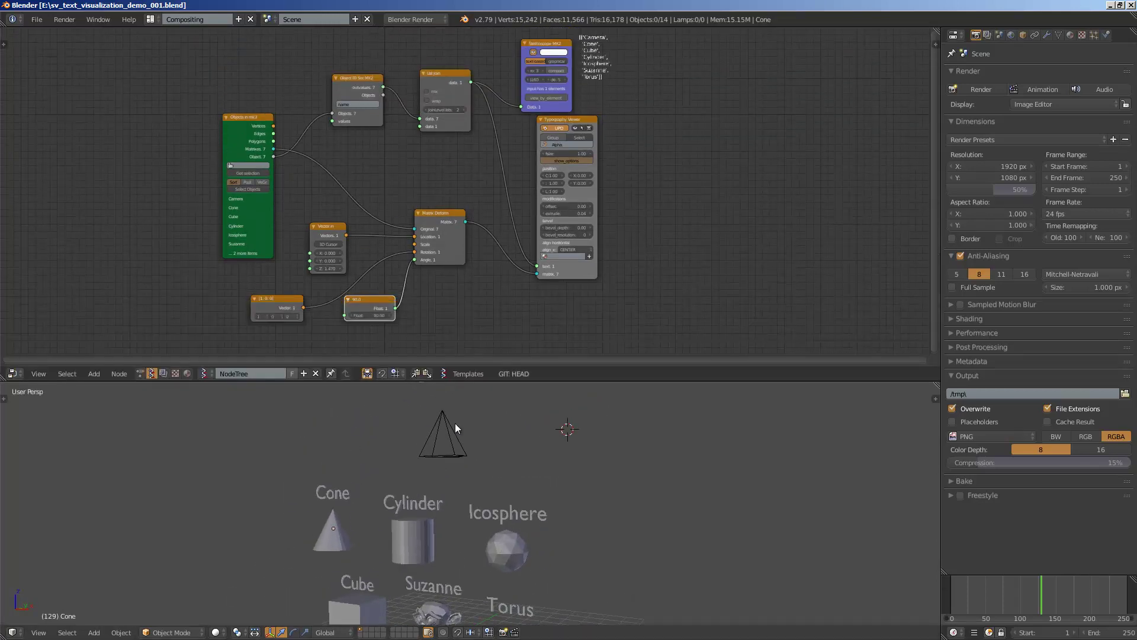
pyautogui.scroll(4, 313, 130)
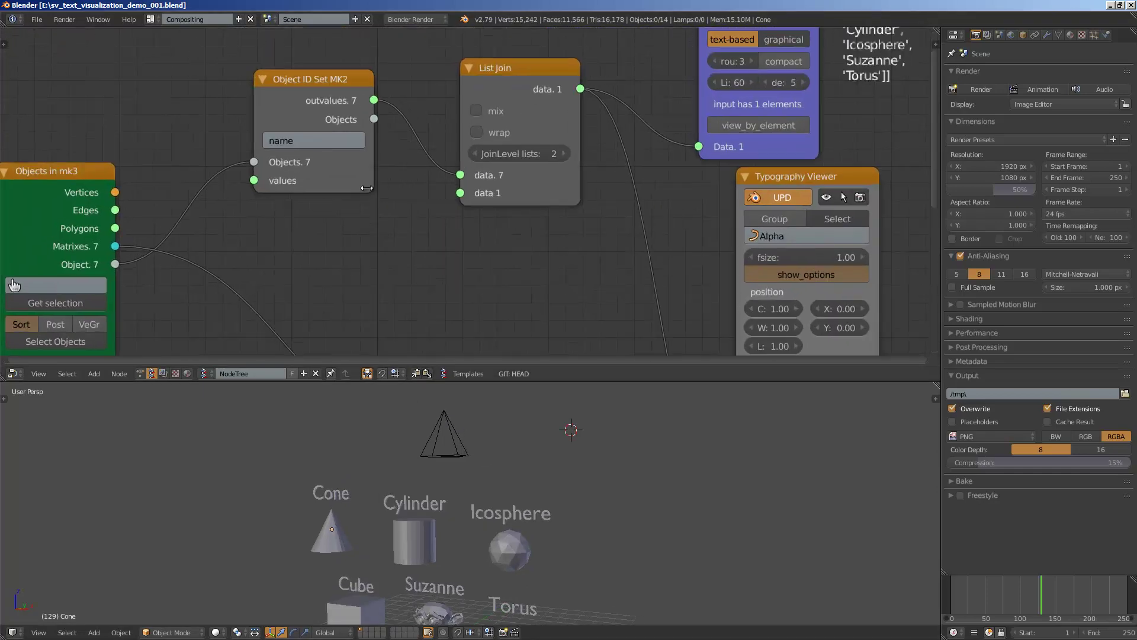
pyautogui.click(318, 143)
pyautogui.write('location')
pyautogui.press('Return')
pyautogui.moveTo(527, 468); pyautogui.dragTo(541, 478, button='middle')
pyautogui.scroll(-2, 545, 481)
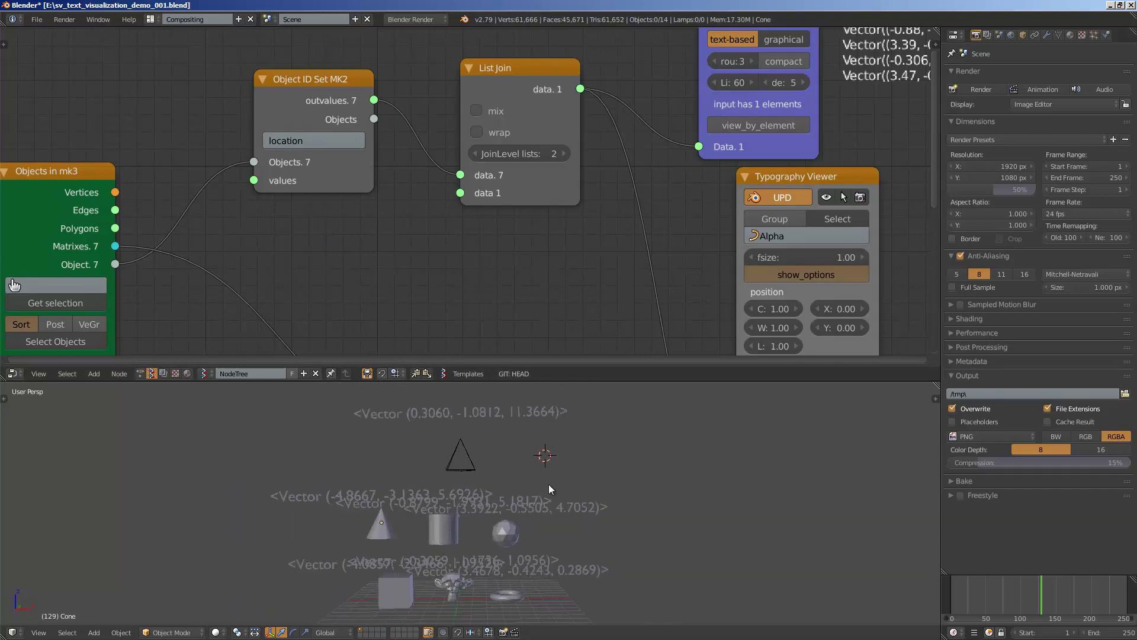
pyautogui.click(1002, 589)
# Examine the location vectors in the Stethoscope output and in the texts above the objects
pyautogui.scroll(-2, 549, 207)
pyautogui.moveTo(550, 207); pyautogui.dragTo(398, 228, button='middle')
pyautogui.moveTo(427, 329); pyautogui.dragTo(464, 262, button='middle')
pyautogui.scroll(-1, 655, 162)
pyautogui.moveTo(655, 161); pyautogui.dragTo(650, 170)
pyautogui.moveTo(407, 167); pyautogui.dragTo(431, 156, button='middle')
pyautogui.moveTo(449, 431); pyautogui.dragTo(402, 414, button='middle')
pyautogui.scroll(2, 371, 417)
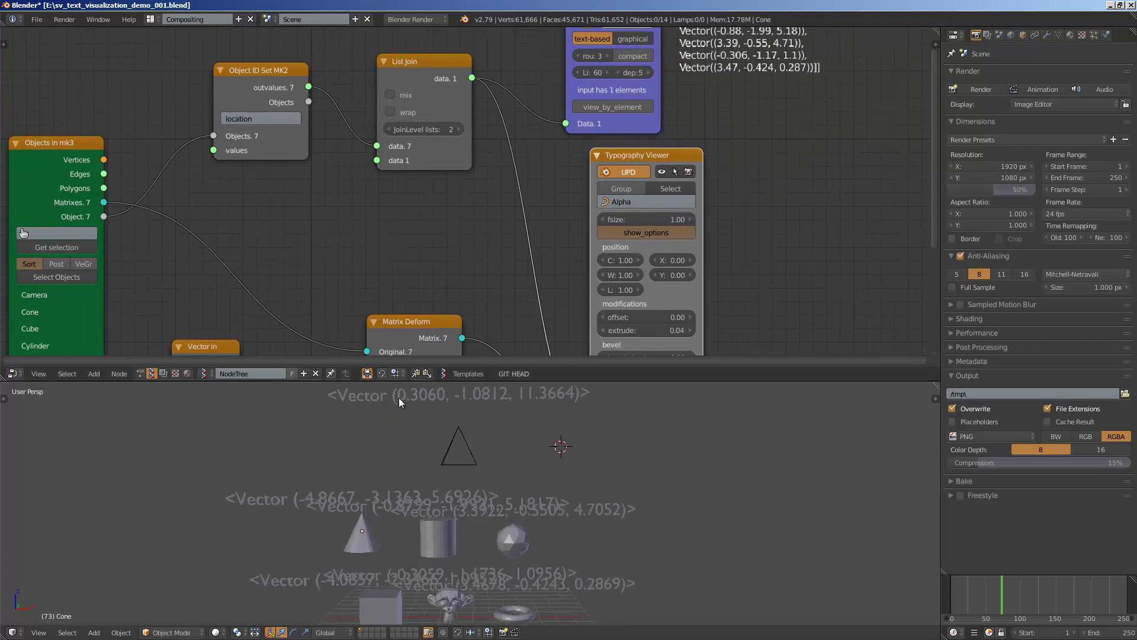
pyautogui.moveTo(466, 202); pyautogui.dragTo(459, 239, button='middle')
pyautogui.moveTo(370, 217); pyautogui.dragTo(402, 226, button='middle')
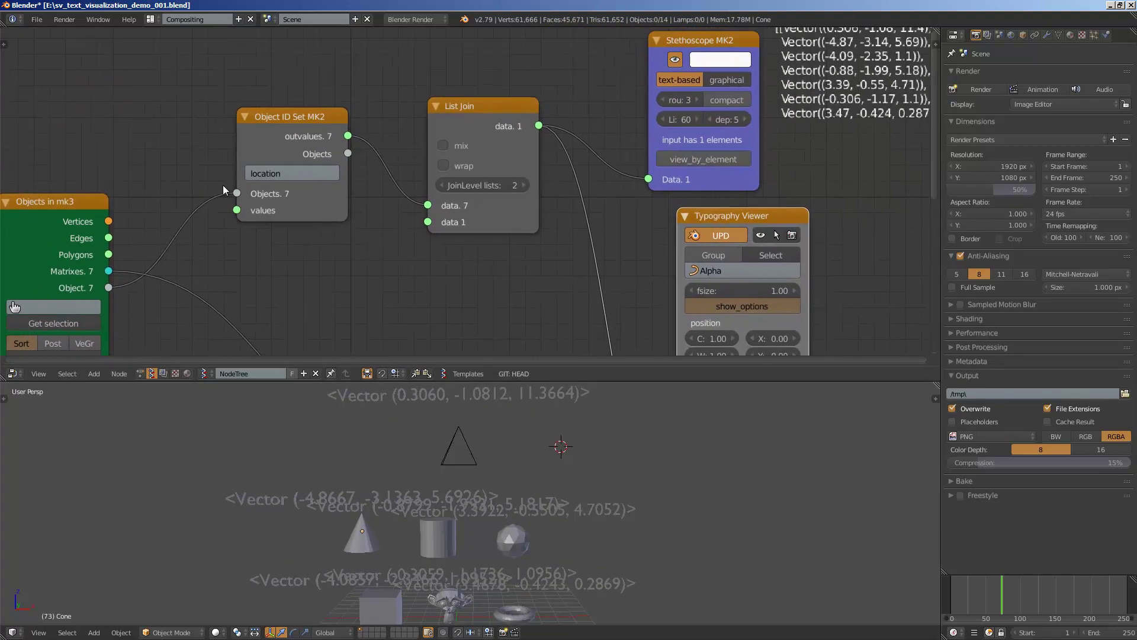
# Try location[:] as the Object ID Set node's property and check the resulting texts
pyautogui.click(319, 174)
pyautogui.write('[:]')
pyautogui.press('Return')
pyautogui.moveTo(479, 426); pyautogui.dragTo(454, 431, button='middle')
pyautogui.scroll(2, 308, 224)
pyautogui.scroll(1, 305, 224)
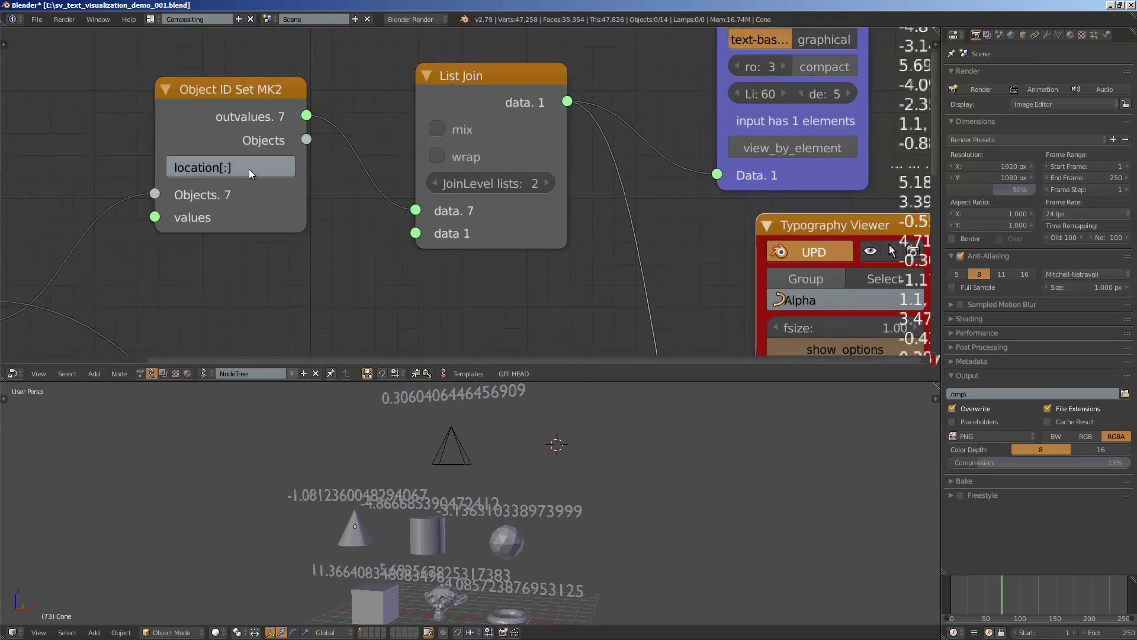
# Try a JoinLevel lists value of 1 on the List Join node and restore it to 2
pyautogui.click(238, 166)
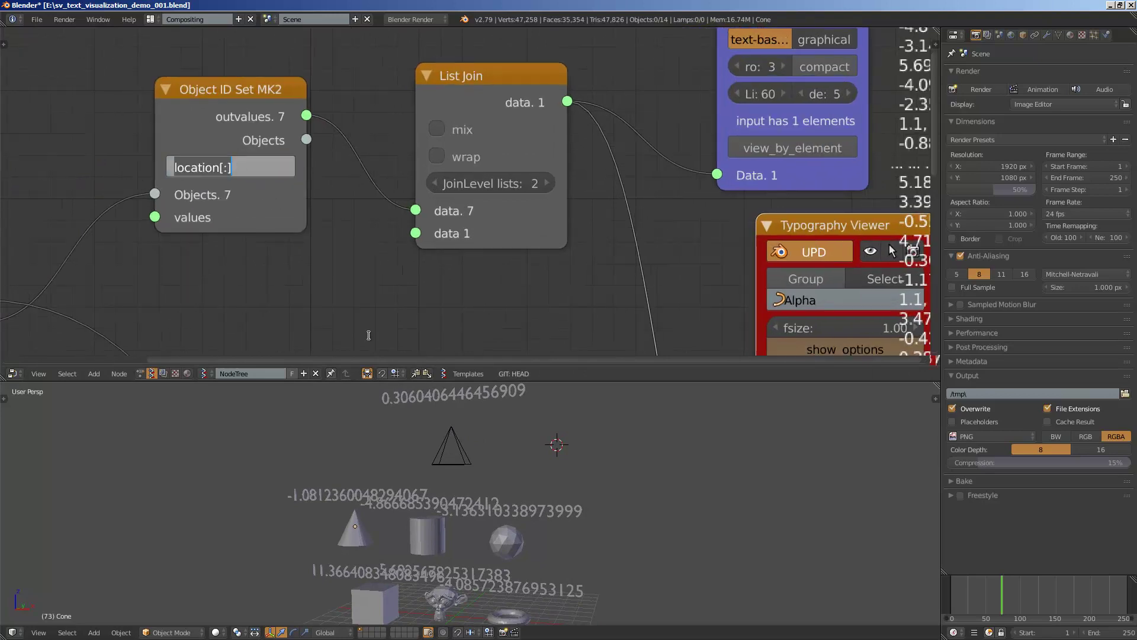
pyautogui.click(474, 450)
pyautogui.moveTo(486, 462)
pyautogui.mouseDown(button='middle')
pyautogui.moveTo(502, 495)
pyautogui.moveTo(493, 483)
pyautogui.mouseUp(button='middle')
pyautogui.scroll(-4, 499, 270)
pyautogui.moveTo(499, 270); pyautogui.dragTo(498, 233, button='middle')
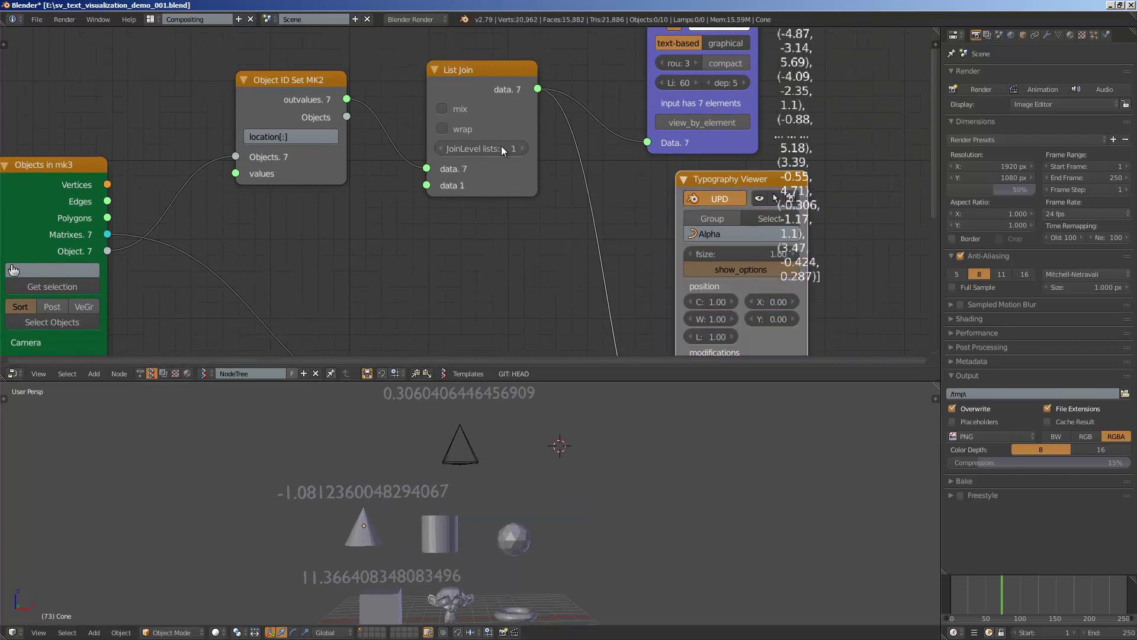
pyautogui.moveTo(501, 482)
pyautogui.mouseDown(button='middle')
pyautogui.moveTo(481, 467)
pyautogui.moveTo(491, 477)
pyautogui.mouseUp(button='middle')
# Show single coordinates by setting the Object ID Set node's property to location.x, followed by location.y
pyautogui.click(315, 138)
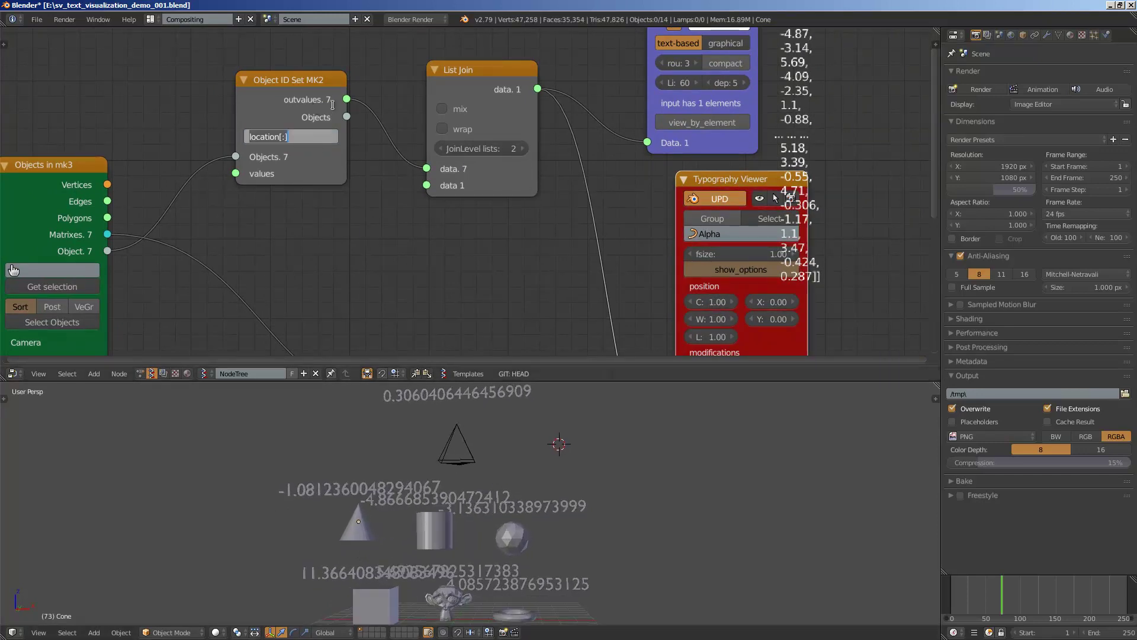
pyautogui.write('location.x')
pyautogui.press('Return')
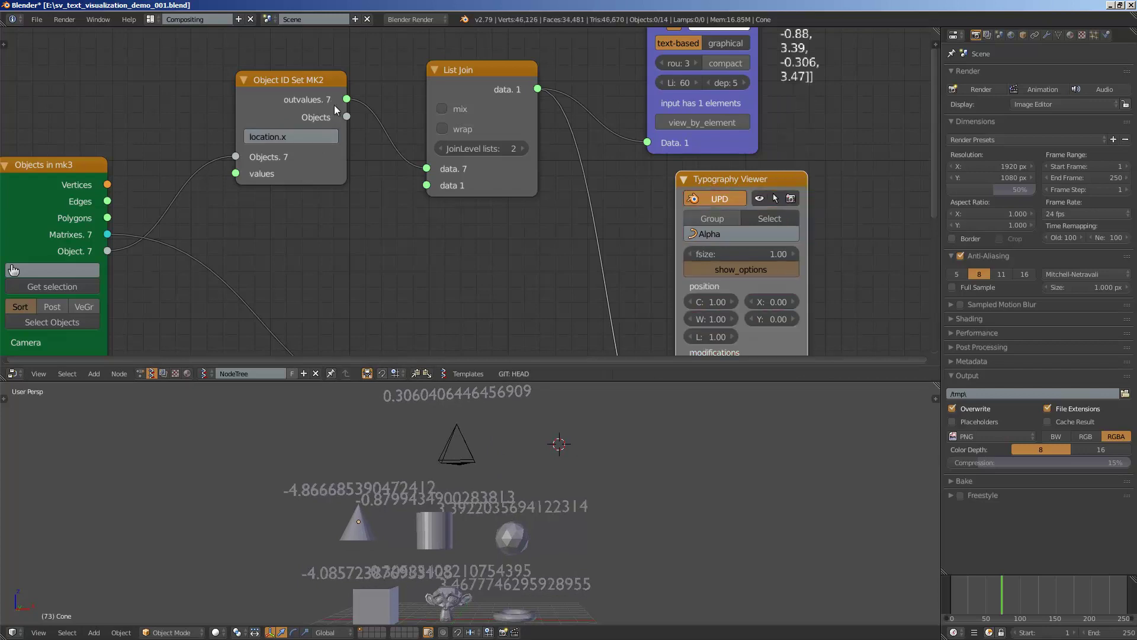
pyautogui.click(306, 136)
pyautogui.press('Return')
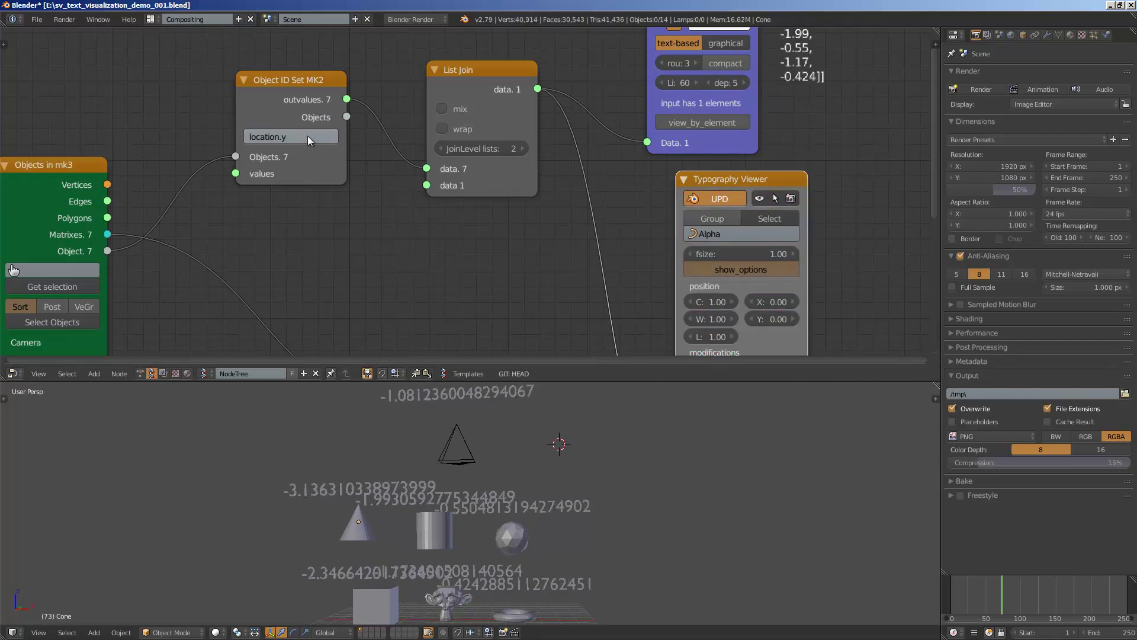
# Show the objects' vertical coordinates by setting the Object ID Set node's property to location.z
pyautogui.click(308, 136)
pyautogui.click(307, 136)
pyautogui.press('BackSpace')
pyautogui.write('z')
pyautogui.press('Return')
pyautogui.press('Return')
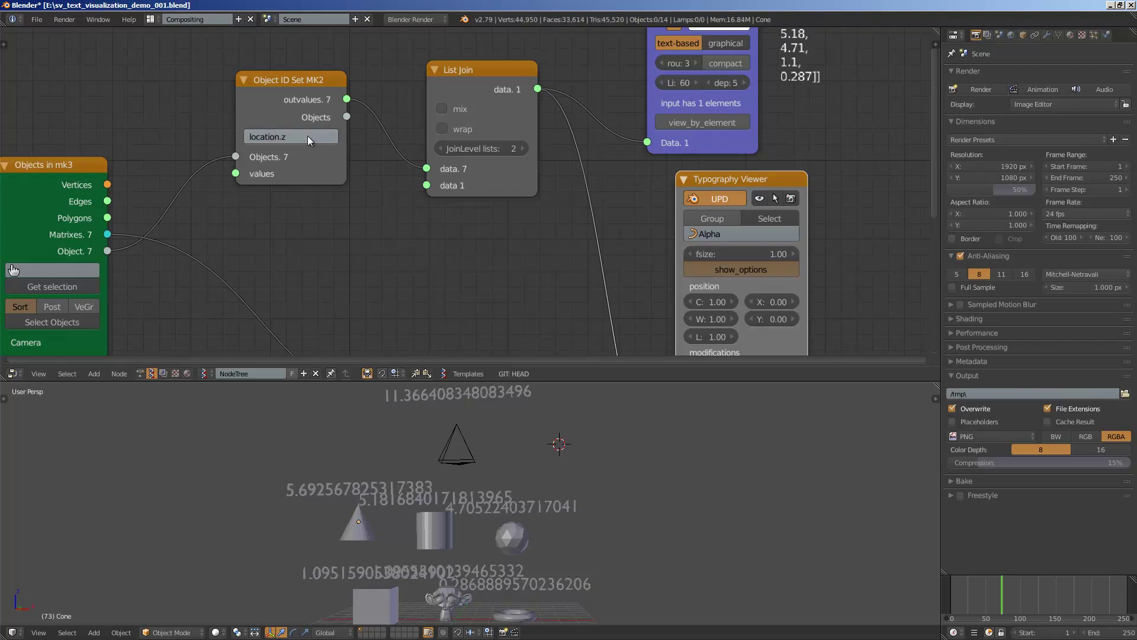
# Display the object names above the objects again by setting the Object ID Set node's property to name
pyautogui.click(302, 136)
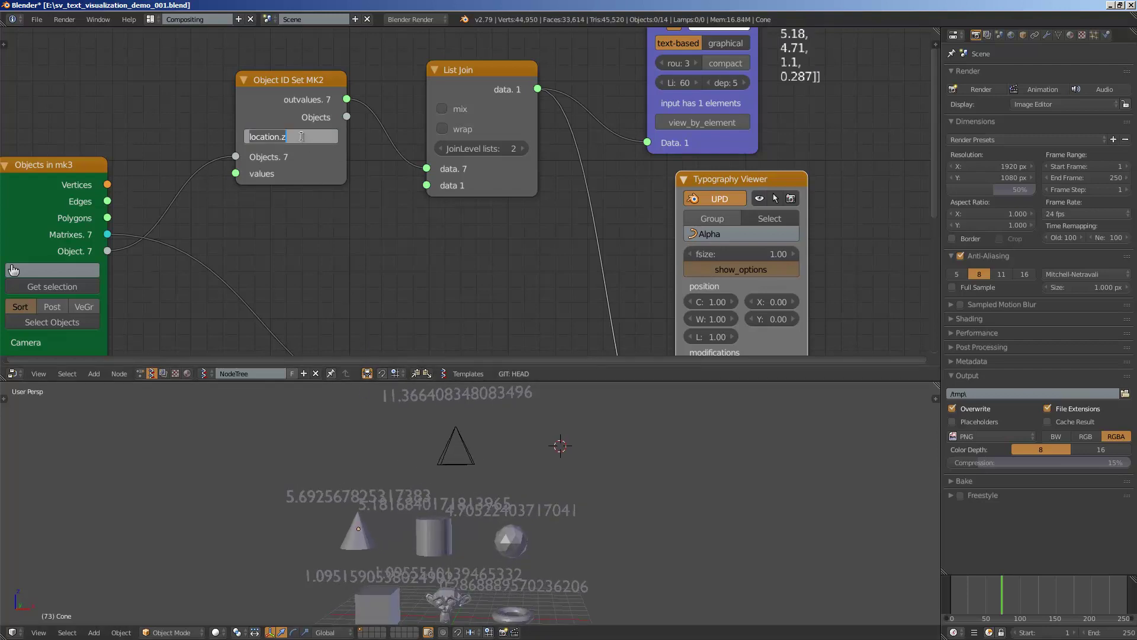
pyautogui.write('name')
pyautogui.press('Return')
pyautogui.keyDown('shift'); pyautogui.moveTo(485, 460); pyautogui.dragTo(480, 441, button='middle'); pyautogui.keyUp('shift')
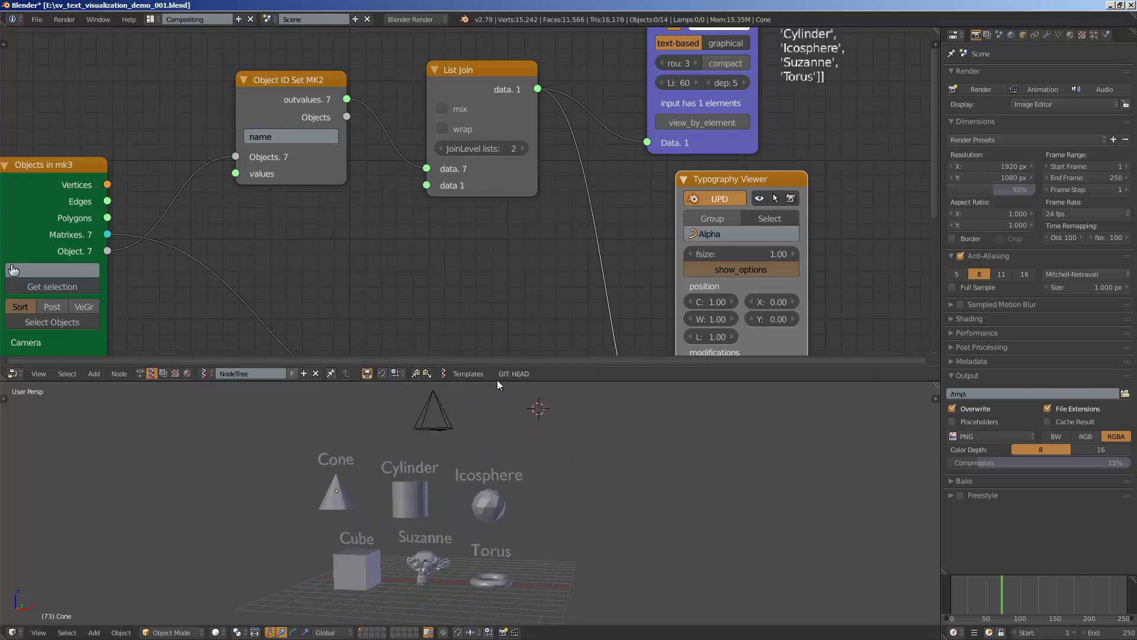
# Enlarge the 3D view at the expense of the node editor and select the Icosphere object
pyautogui.moveTo(500, 382); pyautogui.dragTo(498, 325)
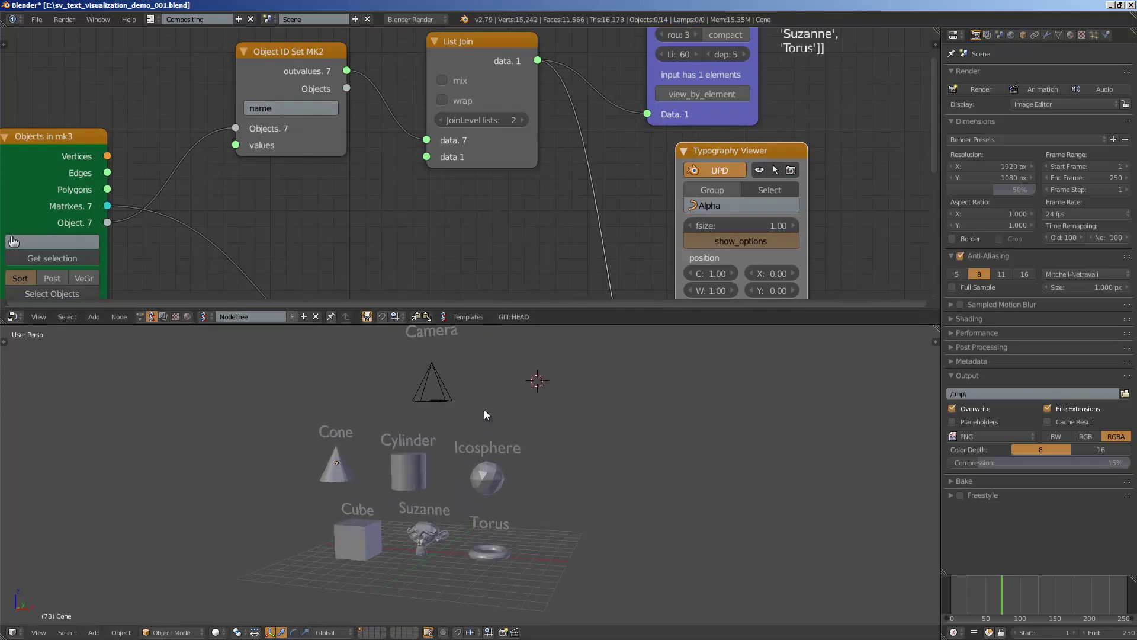
pyautogui.rightClick(486, 477)
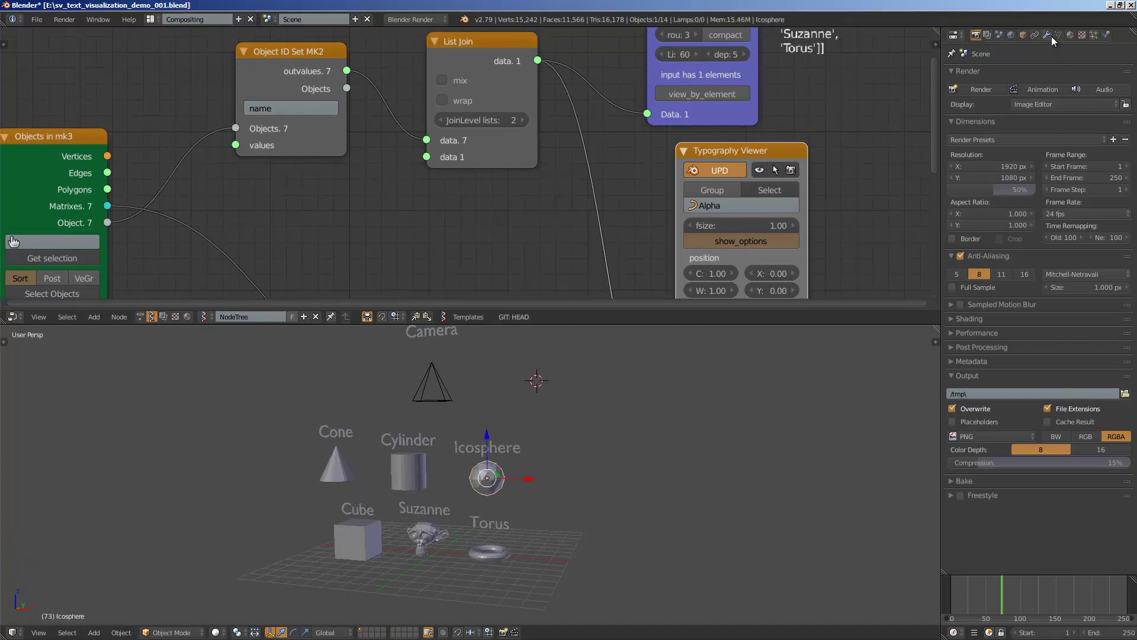
pyautogui.moveTo(557, 428)
pyautogui.mouseDown(button='middle')
pyautogui.moveTo(574, 424)
pyautogui.moveTo(548, 423)
pyautogui.mouseUp(button='middle')
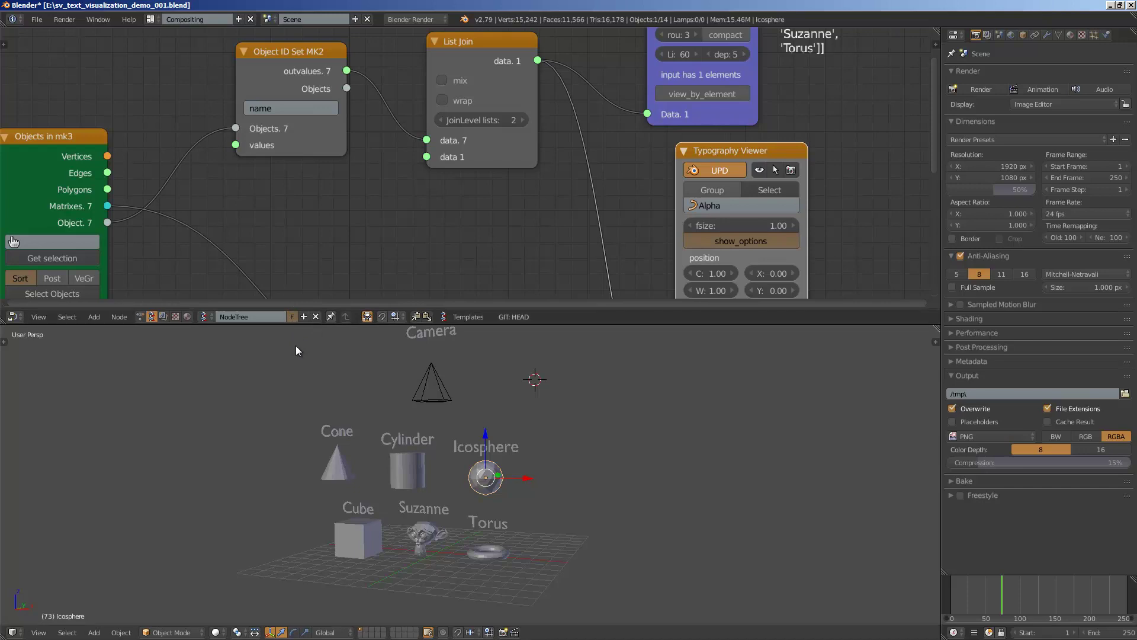
pyautogui.moveTo(296, 345); pyautogui.dragTo(428, 467, button='middle')
pyautogui.scroll(1, 429, 467)
pyautogui.scroll(-2, 431, 458)
# Try a value of 94.29 in the Float node feeding Matrix Deform's Angle and restore it to 90
pyautogui.moveTo(502, 263); pyautogui.dragTo(510, 124, button='middle')
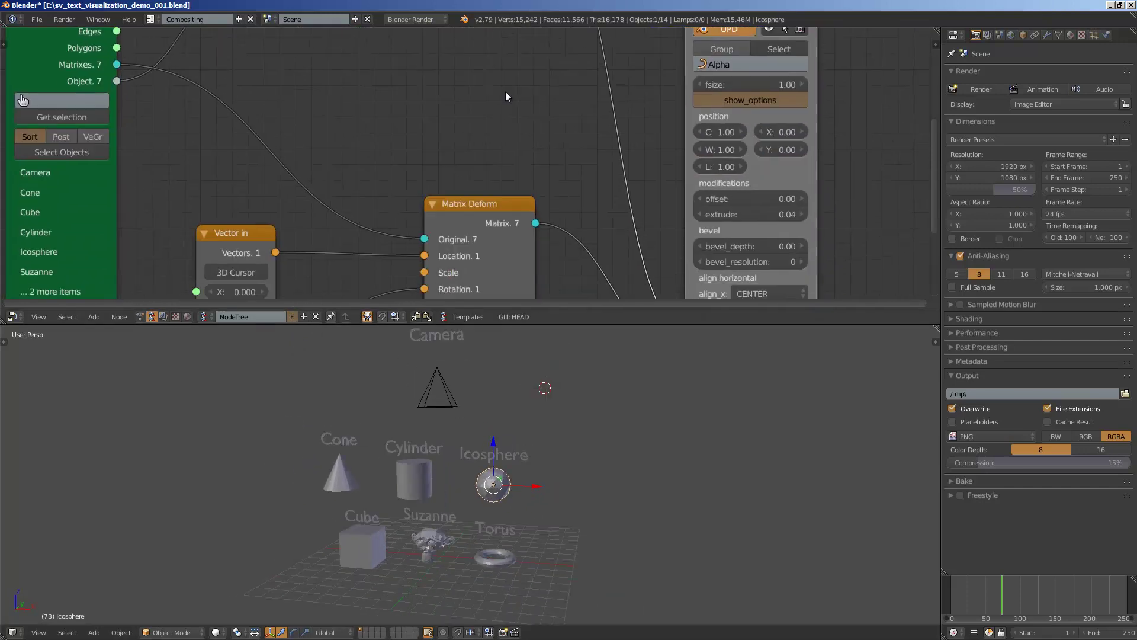
pyautogui.moveTo(541, 254); pyautogui.dragTo(560, 131, button='middle')
pyautogui.moveTo(374, 228); pyautogui.dragTo(407, 170, button='middle')
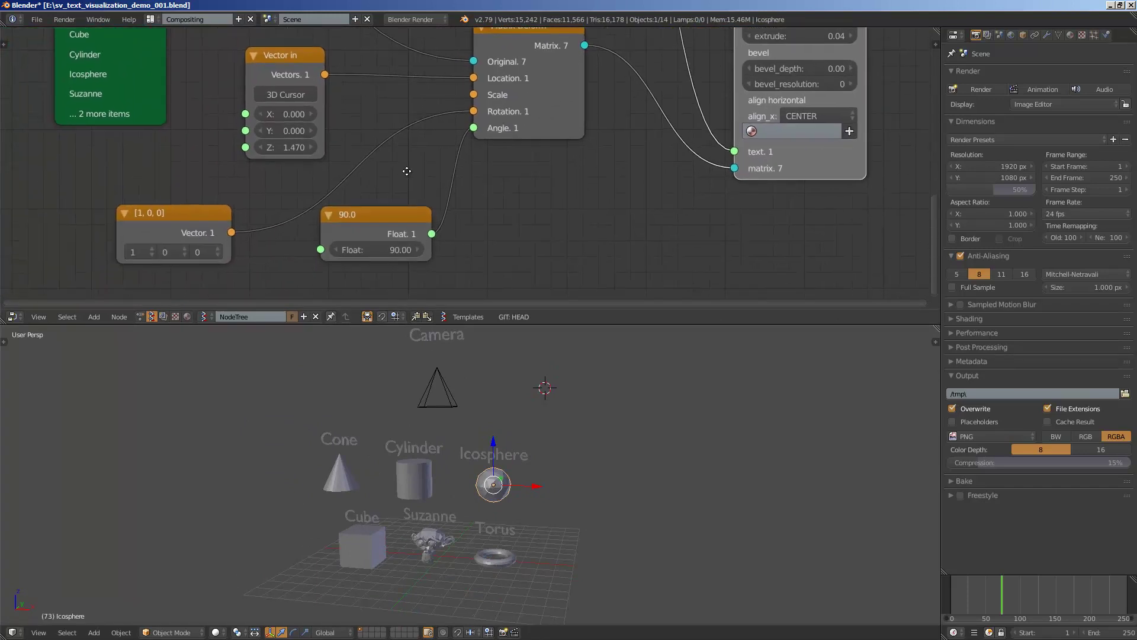
pyautogui.moveTo(399, 246); pyautogui.dragTo(937, 199)
pyautogui.click(401, 250)
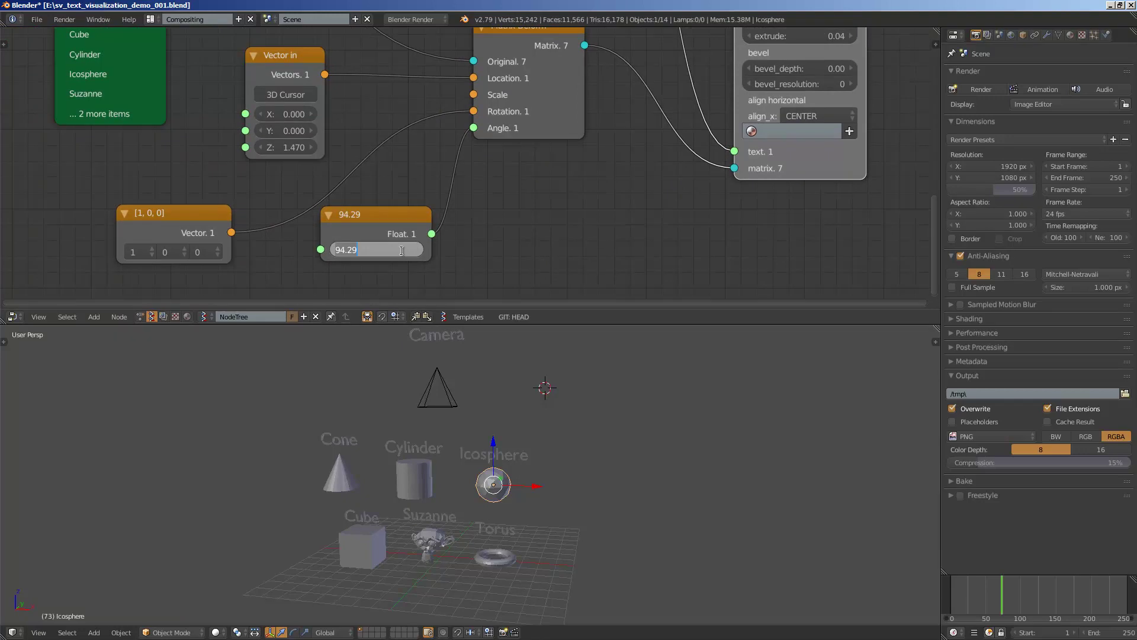
pyautogui.write('90')
pyautogui.press('Return')
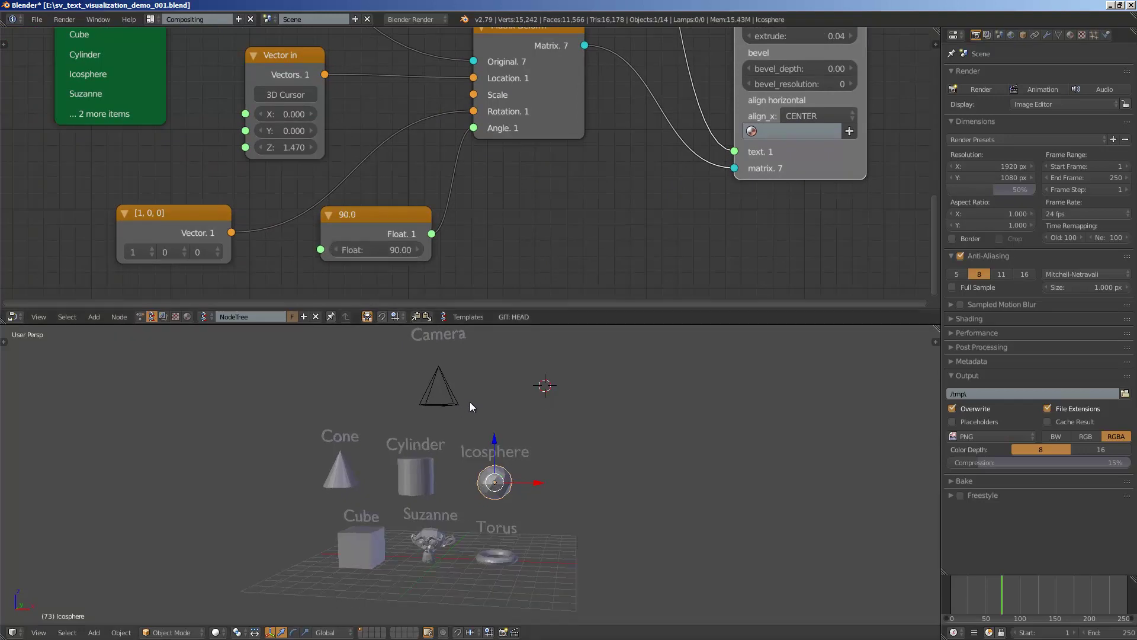